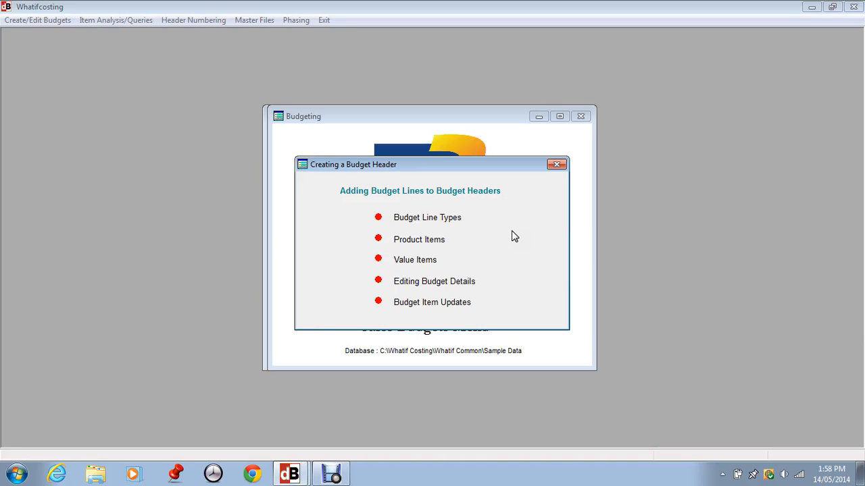
Step: Close the introduction window and open budget BUD3 from the sales budgets list for editing
left_click(433, 221)
left_click(556, 166)
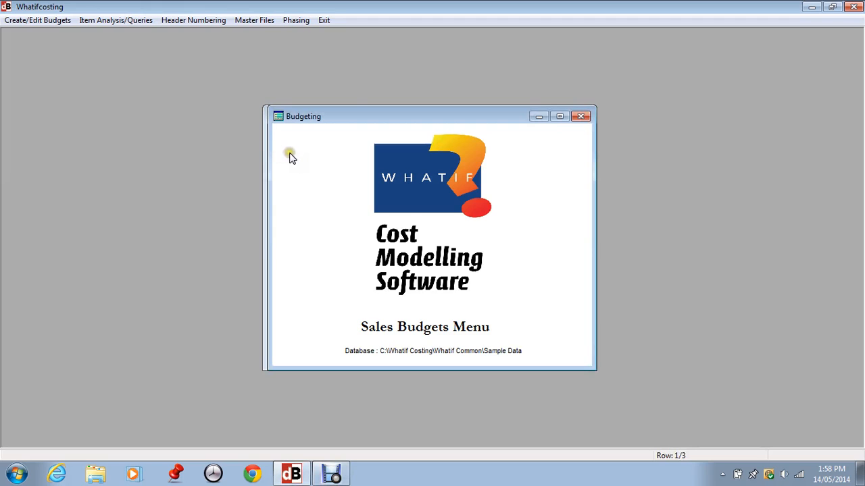
left_click(24, 20)
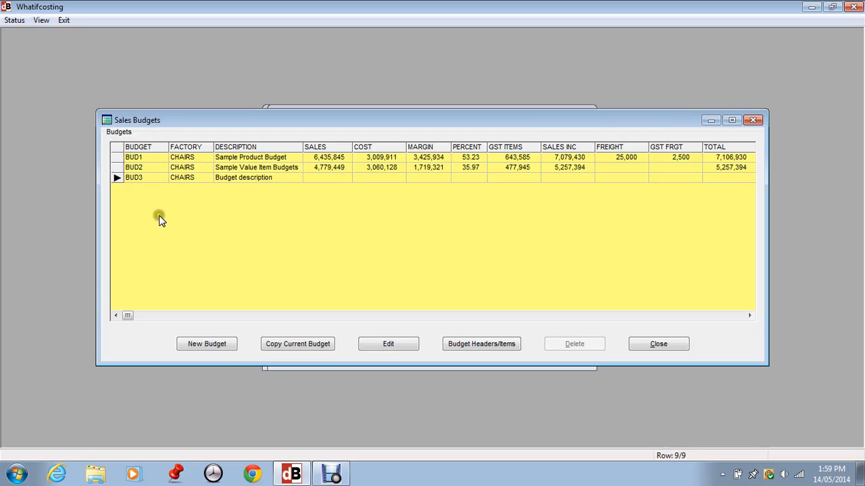
left_click(132, 180)
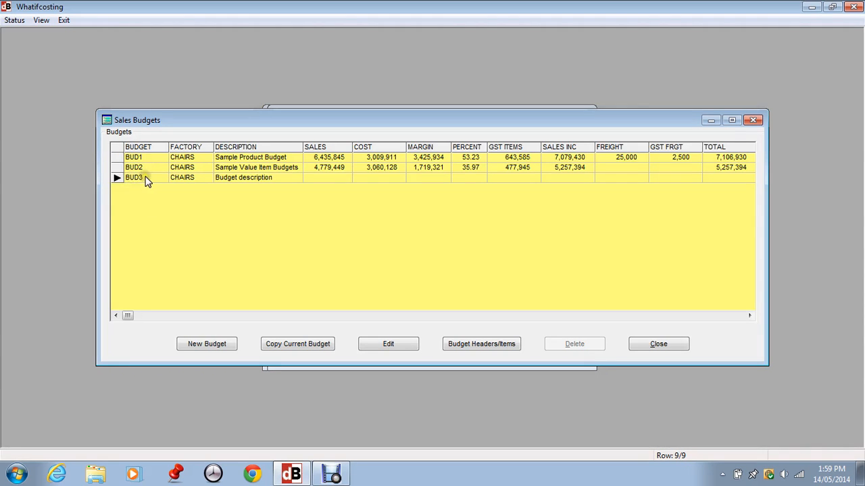
left_click(368, 343)
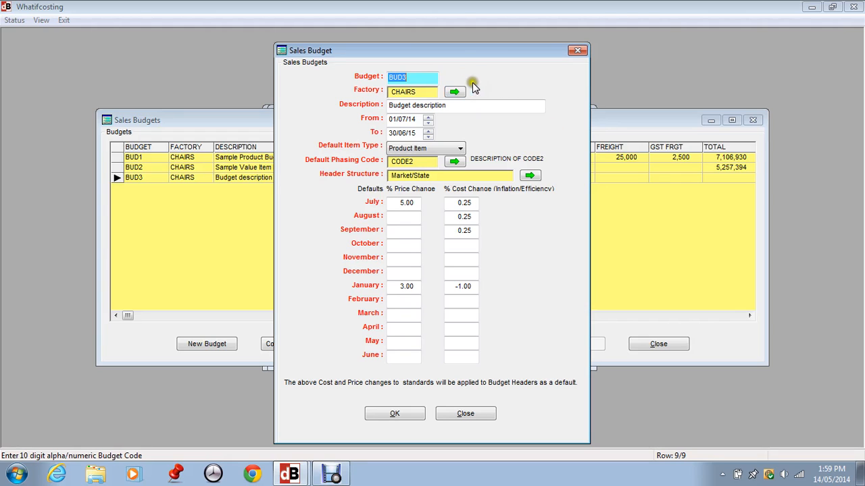
Step: Keep Product Item as BUD3's default item type and review the available phasing factors without changing the code
left_click(416, 150)
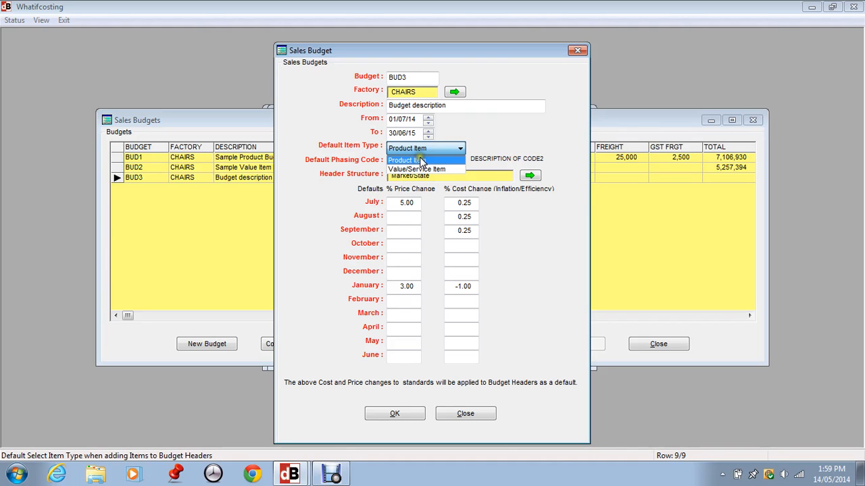
left_click(421, 160)
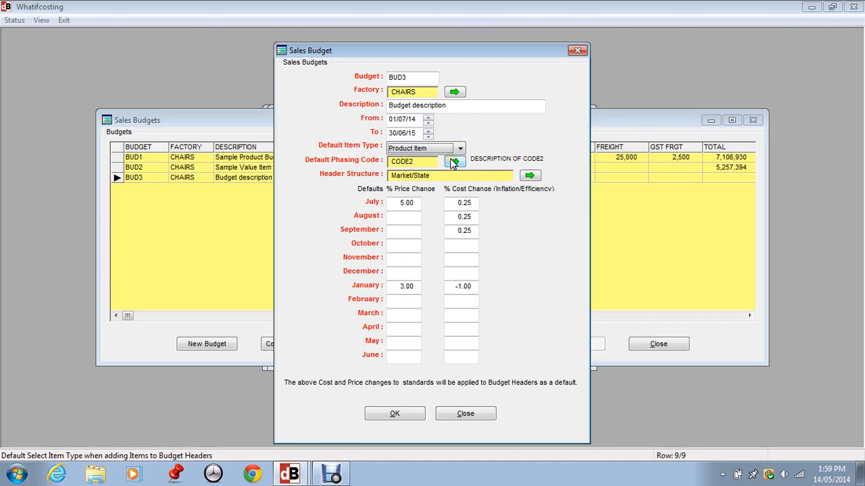
left_click(452, 161)
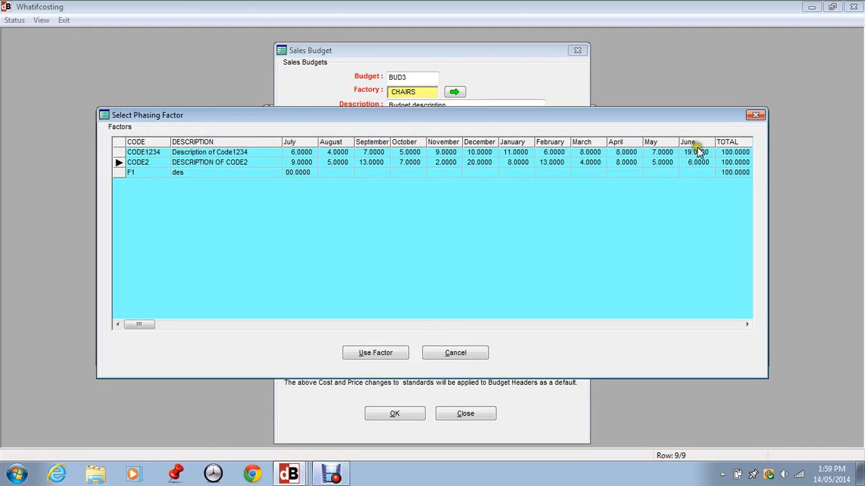
left_click(455, 353)
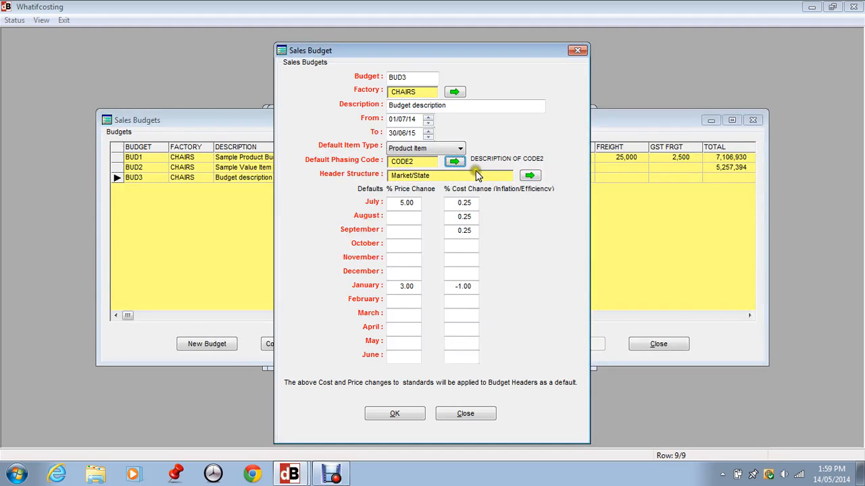
Step: Review BUD3's header structure selection, keep Market and State as the detail levels, and confirm the budget settings
left_click(530, 176)
left_click(530, 176)
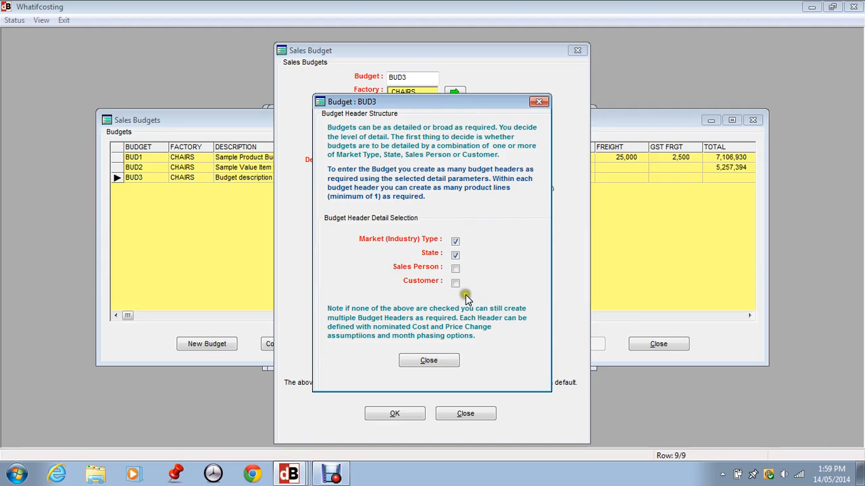
left_click(455, 242)
left_click(427, 361)
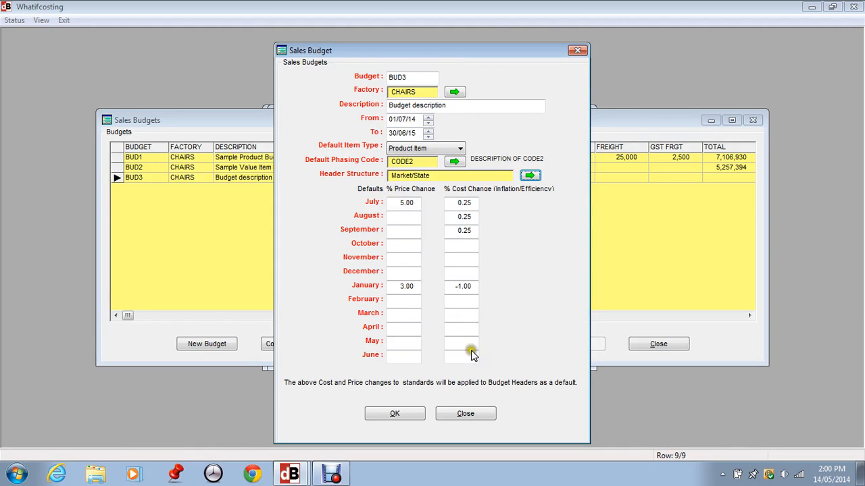
left_click(393, 411)
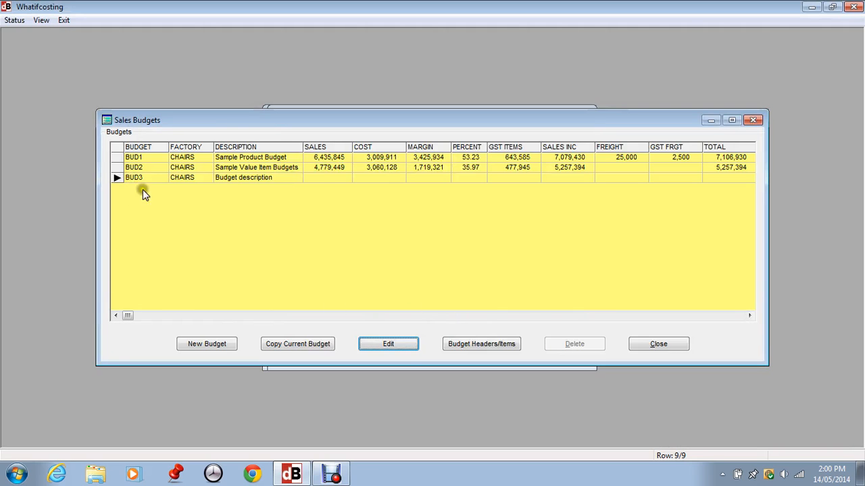
Step: Start a new budget header in BUD3 with state QLD and market type Wholesale
left_click(460, 346)
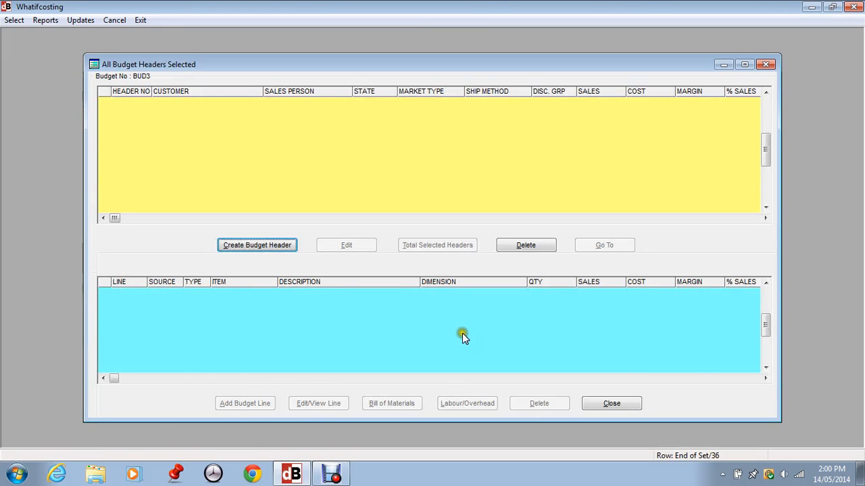
left_click(255, 245)
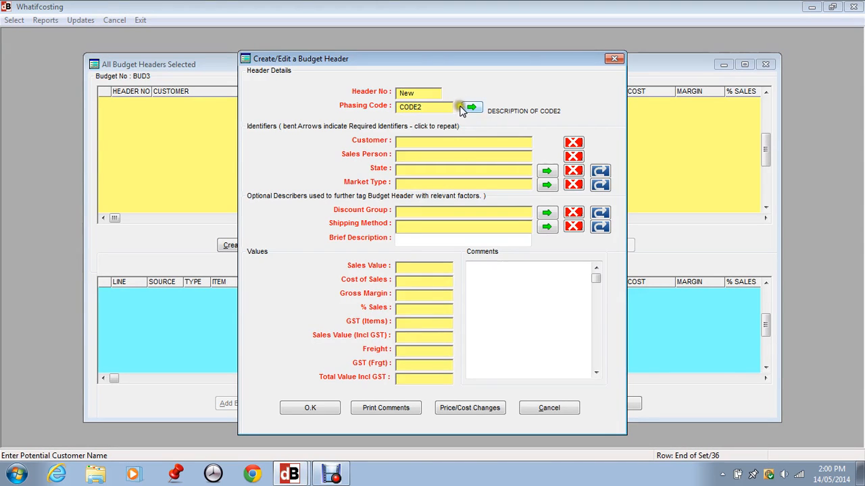
left_click(545, 171)
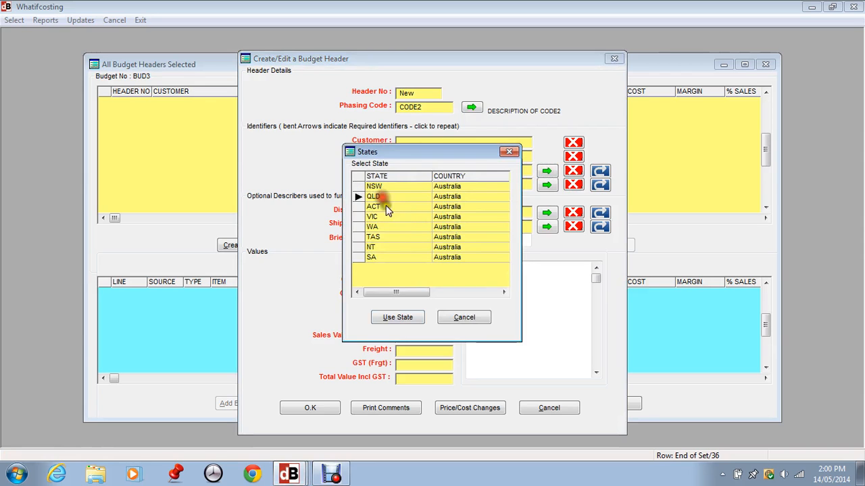
left_click(397, 318)
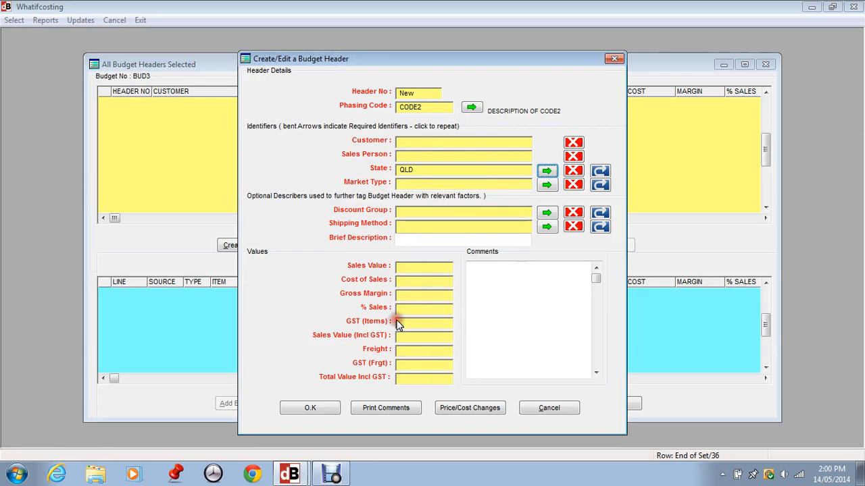
left_click(547, 186)
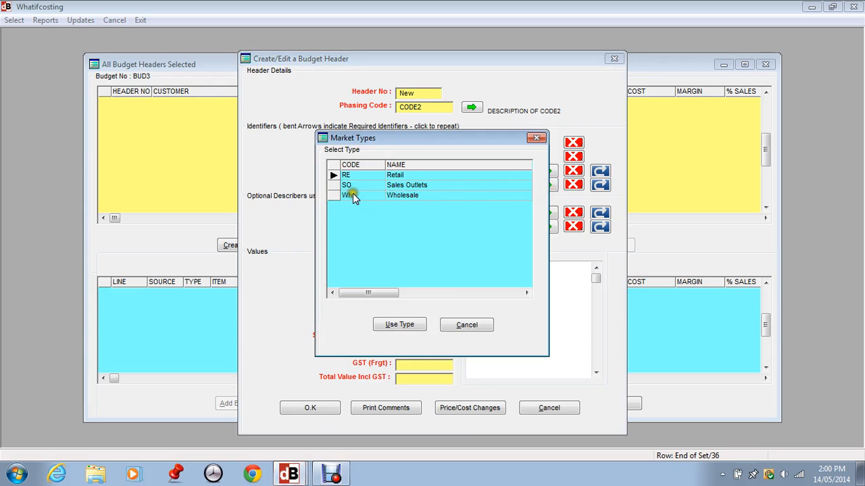
left_click(353, 193)
left_click(399, 325)
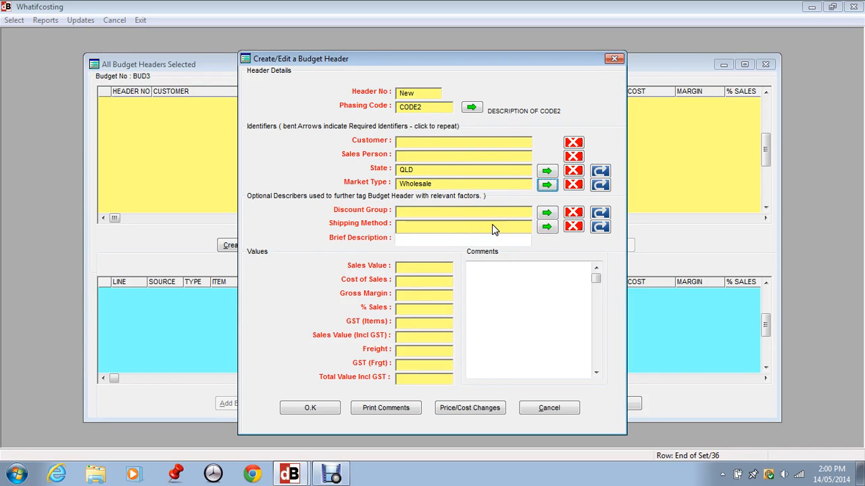
Step: Enter "Qld Wholesale" as the brief description of the new budget header
left_click(506, 214)
left_click(517, 203)
mouse_move(514, 210)
left_mouse_down()
mouse_move(450, 219)
mouse_move(450, 232)
left_mouse_up()
left_click(411, 236)
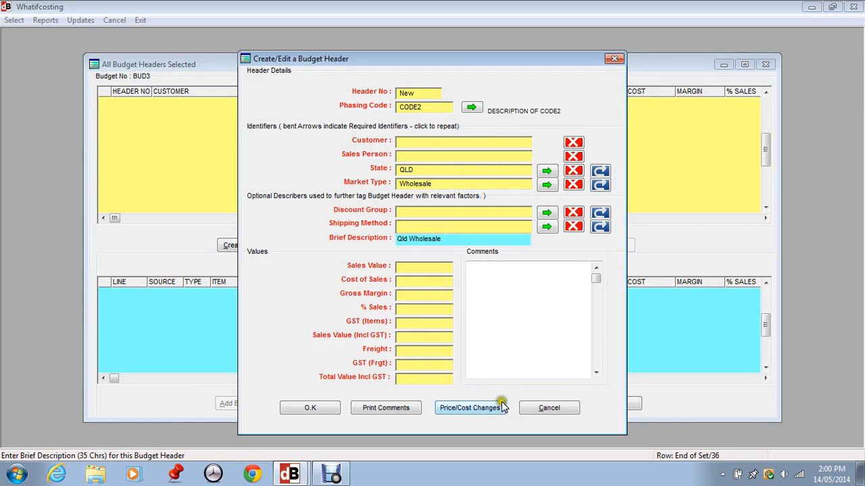
Step: Set the header's January price change to 2.00 percent and save the budget header
left_click(475, 411)
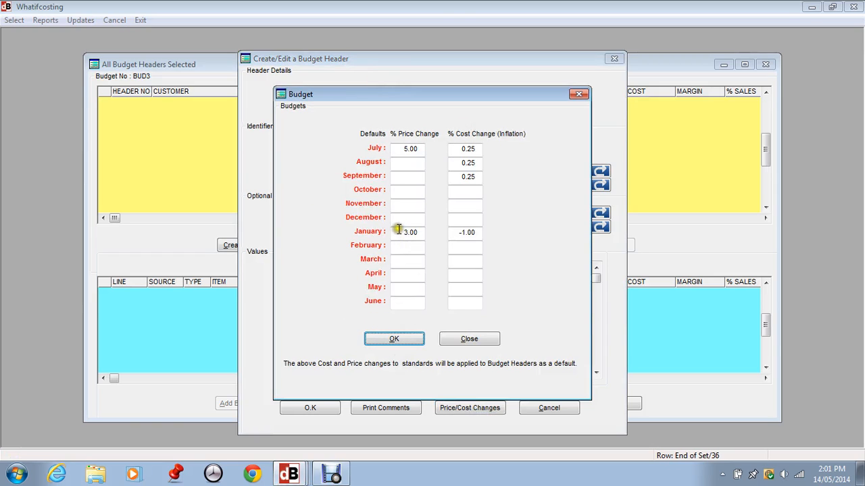
left_click_drag(396, 231, 432, 230)
type("2")
key("Tab")
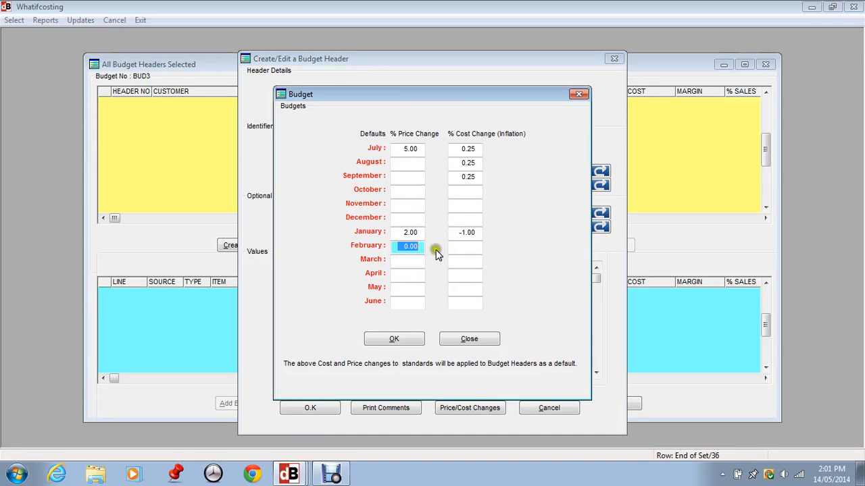
left_click(395, 340)
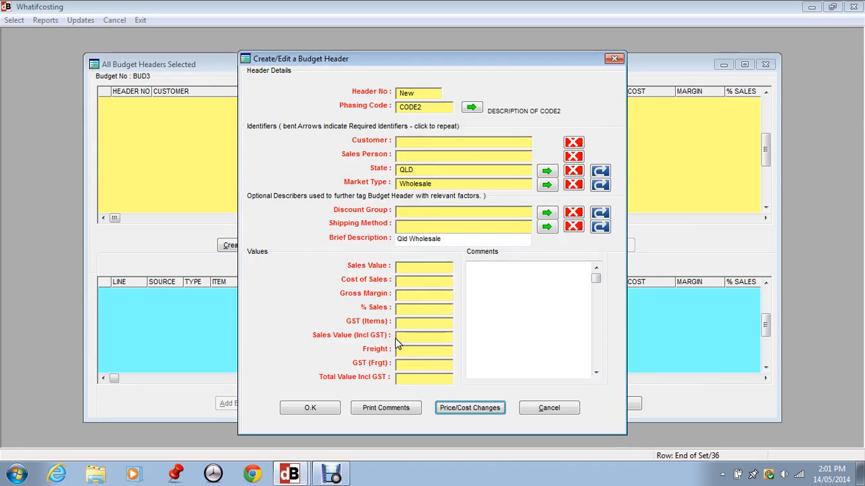
left_click(304, 408)
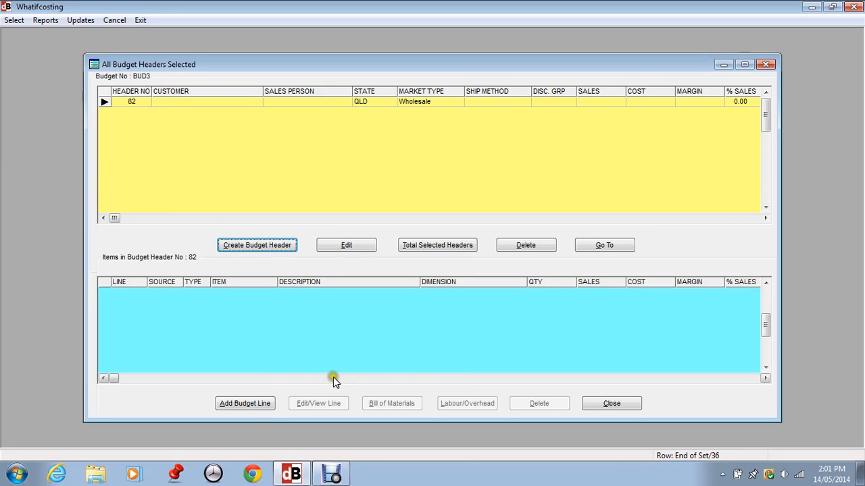
left_click(240, 400)
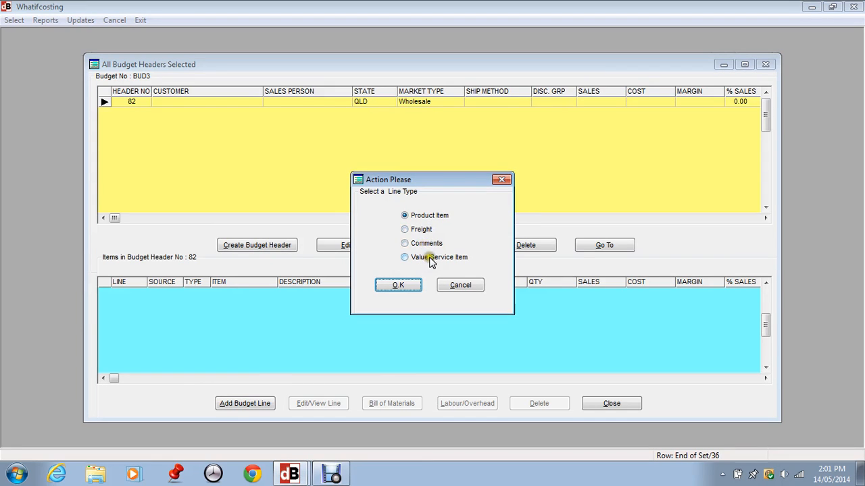
left_click(433, 215)
left_click(436, 217)
left_click(435, 216)
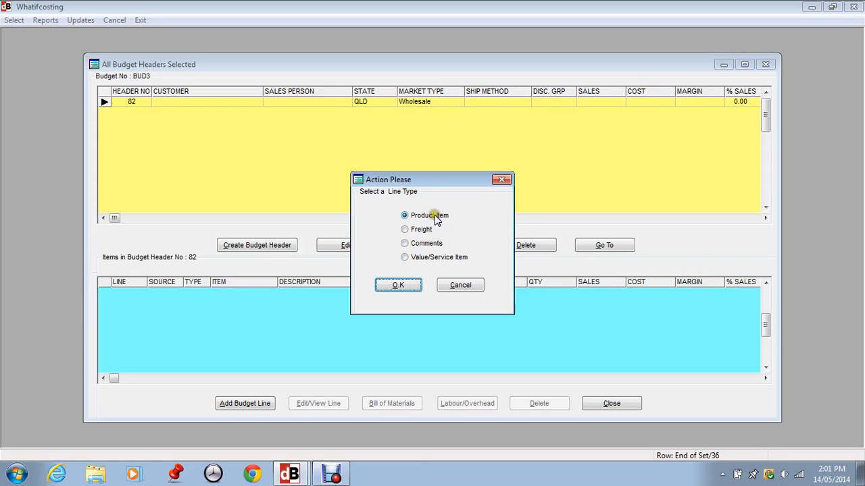
left_click(460, 285)
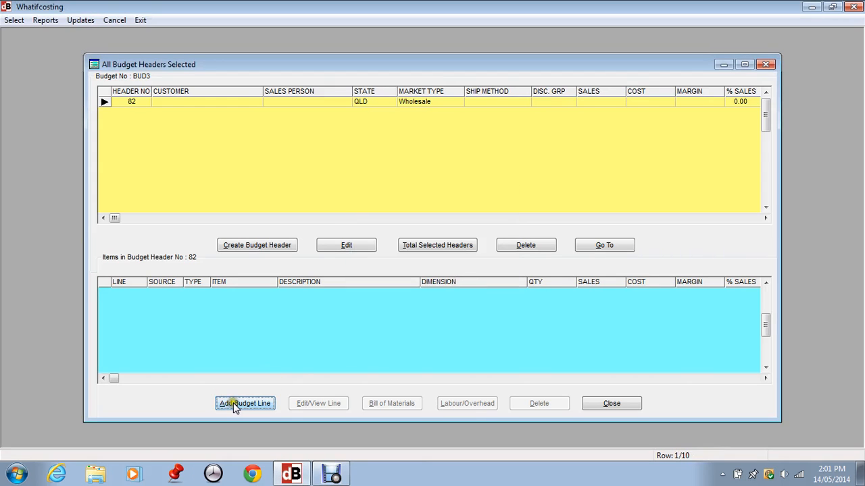
Step: Add a Product Item budget line to the QLD Wholesale header using item 0103, Configured Item
left_click(233, 402)
left_click(404, 216)
left_click(399, 285)
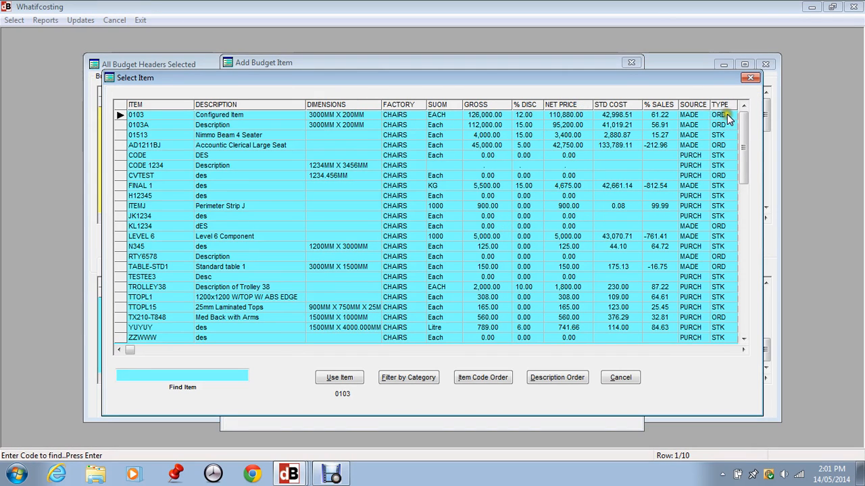
left_click(344, 375)
left_click(346, 373)
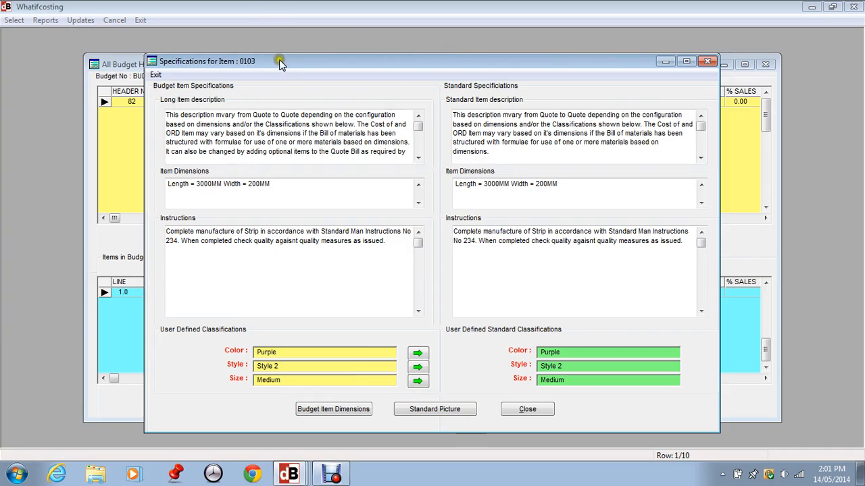
Step: Review item 0103's budget specifications, close them unchanged, and set the line's sales quantity to 12
left_click(199, 142)
left_click(210, 193)
left_click(216, 266)
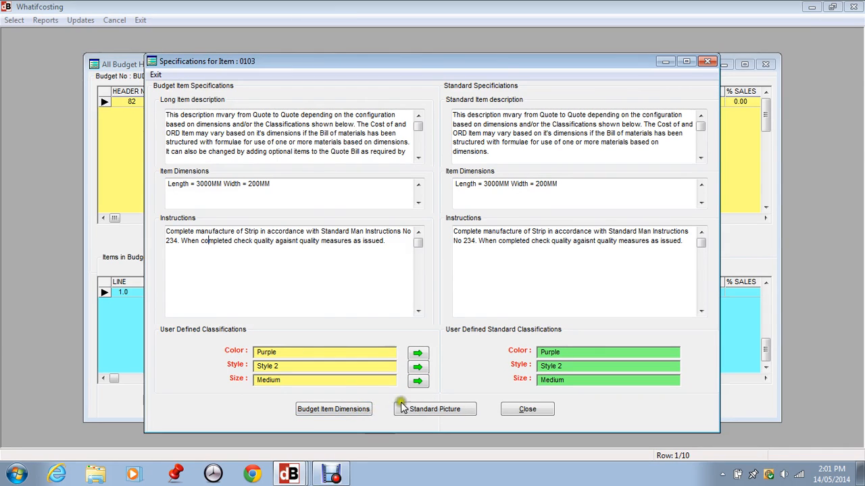
left_click(519, 409)
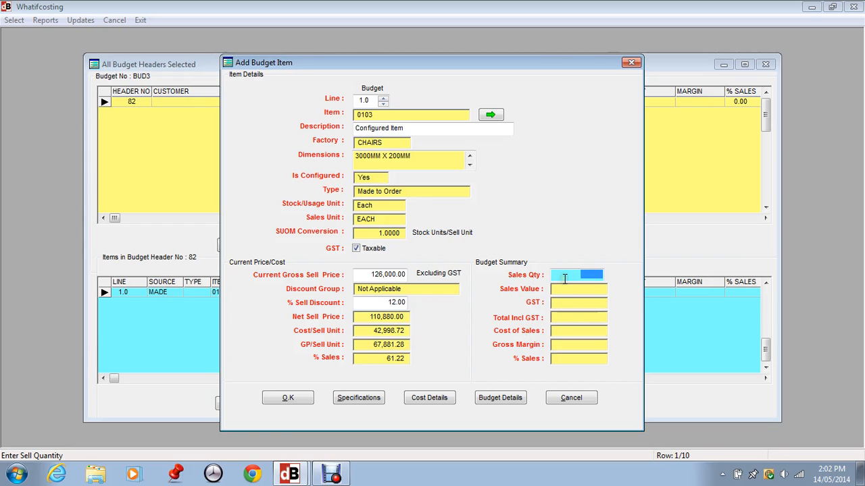
left_click_drag(569, 276, 603, 273)
type("12")
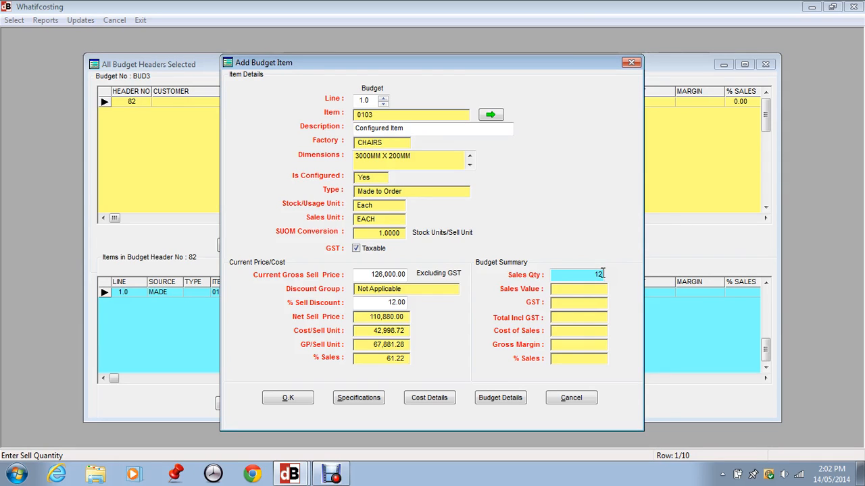
key("Tab")
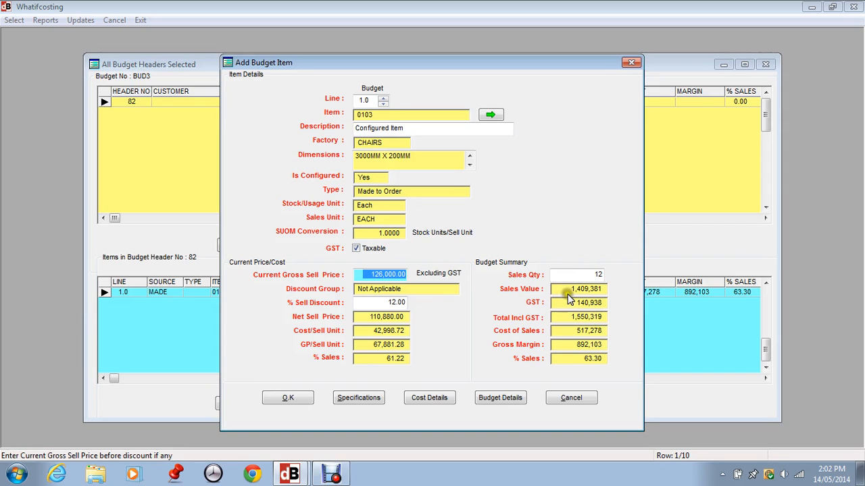
Step: In the line's monthly budget details, keep phasing updates allowed and turn off % price updates
left_click(513, 398)
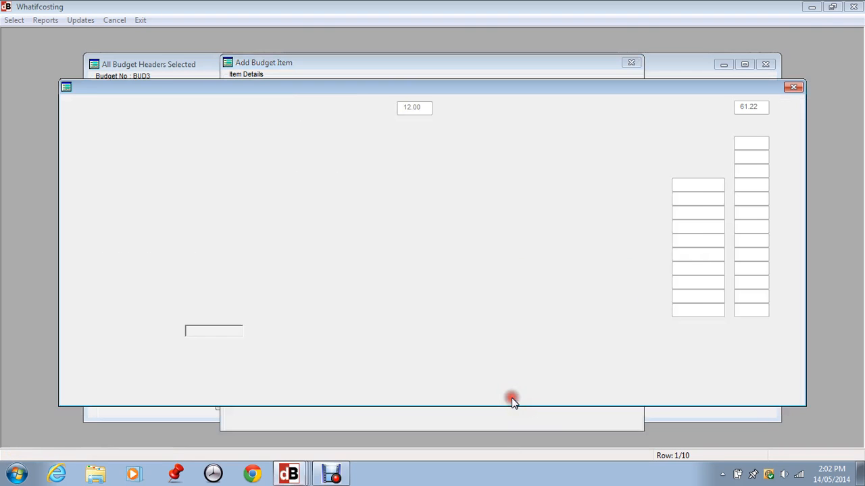
left_click(652, 374)
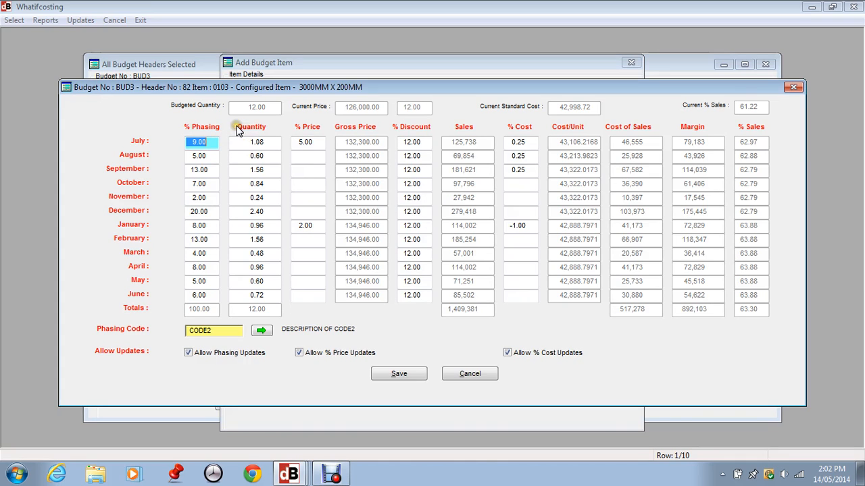
left_click(205, 132)
left_click(189, 353)
left_click(189, 354)
left_click(190, 354)
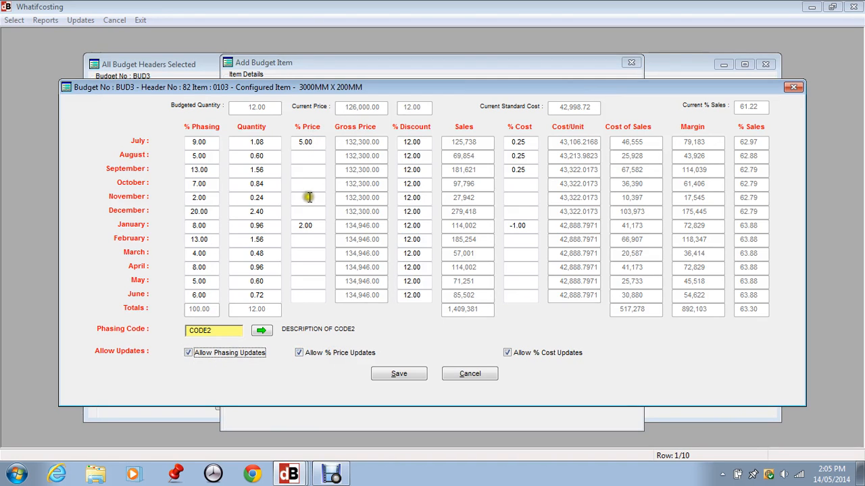
left_click(315, 357)
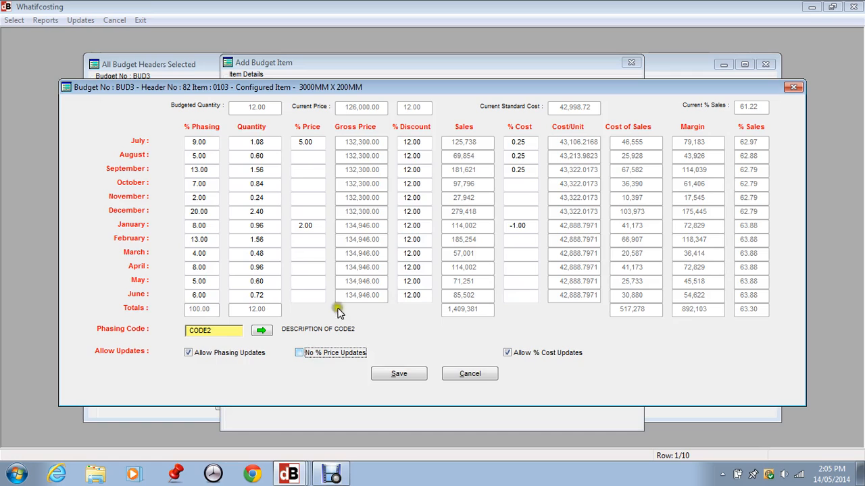
Step: Allow % price updates again for item 0103's monthly budget details and save them
left_click(300, 354)
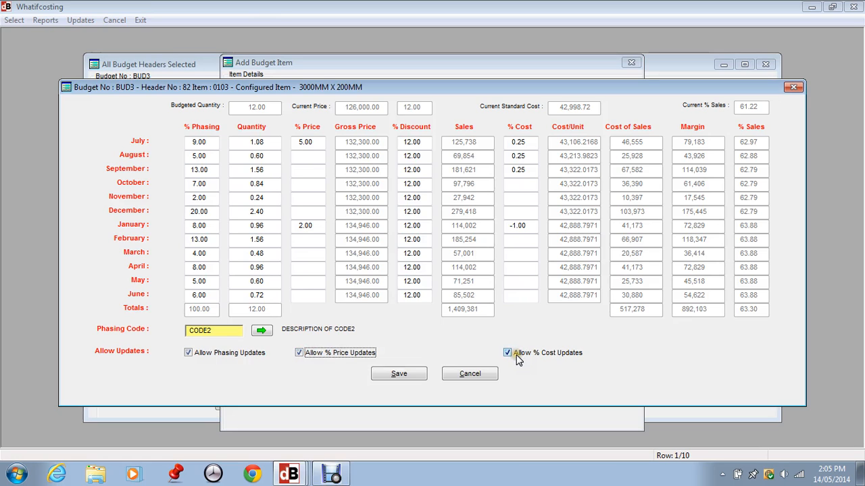
left_click(416, 376)
left_click(408, 376)
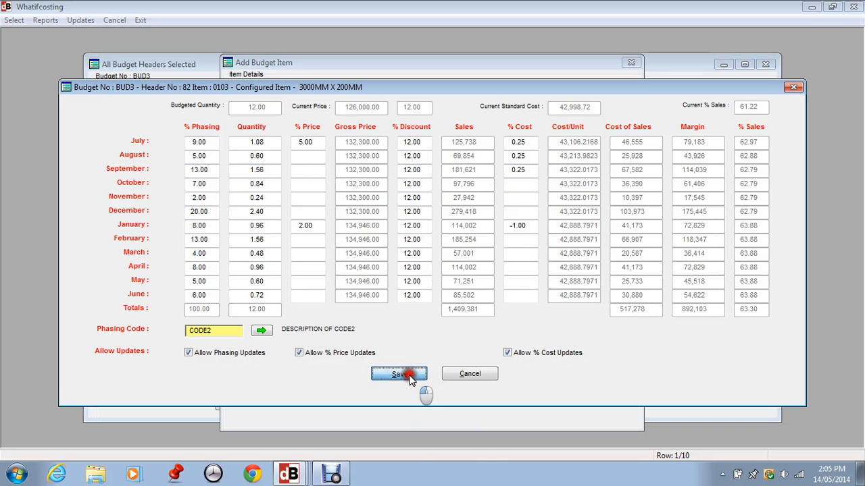
left_click(408, 270)
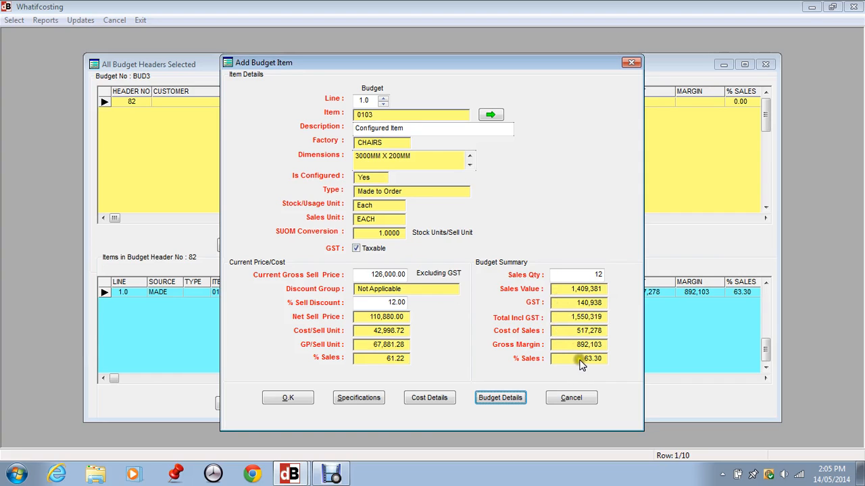
Step: Try a make quantity of 50 in item 0103's cost details, set it back to 100, and accept the details
left_click(429, 398)
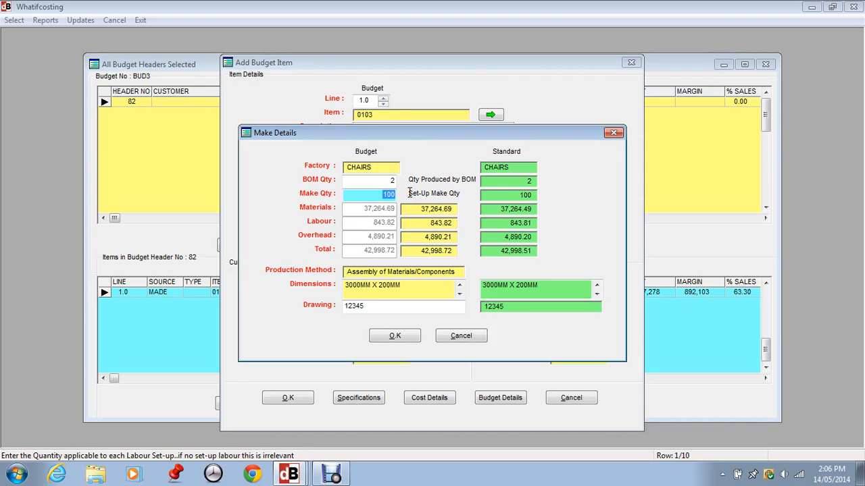
key("shift+Tab")
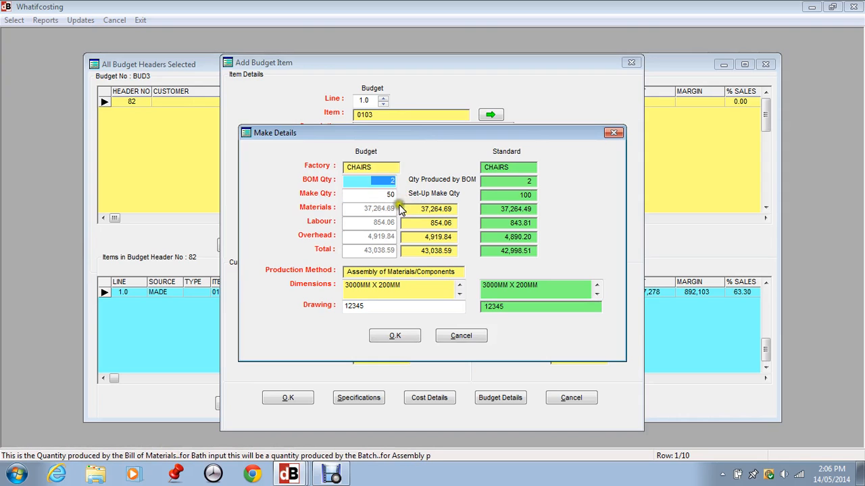
left_click(386, 193)
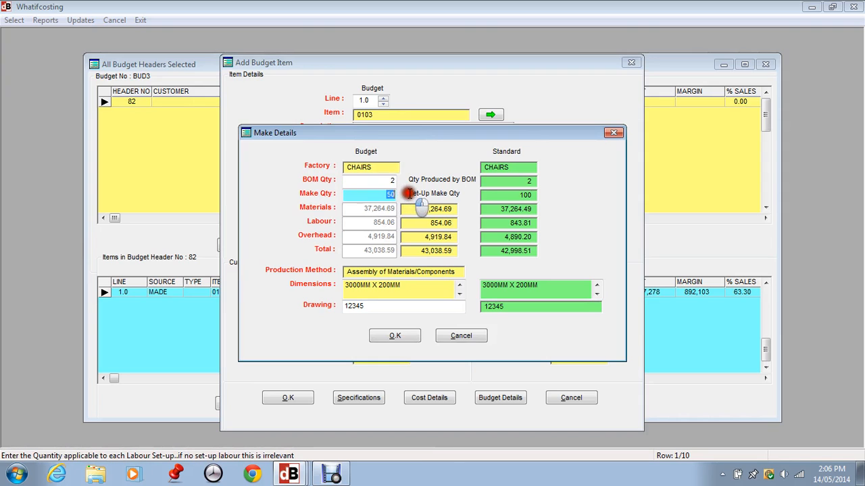
type("100")
key("shift+Tab")
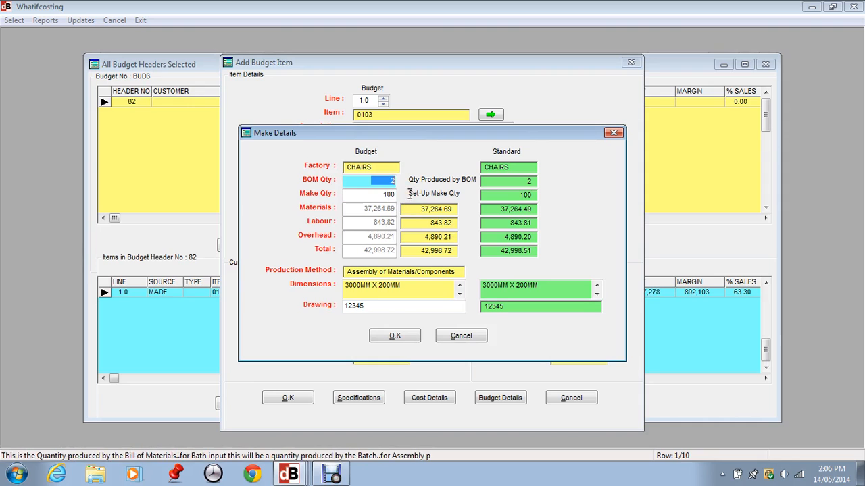
left_click(395, 336)
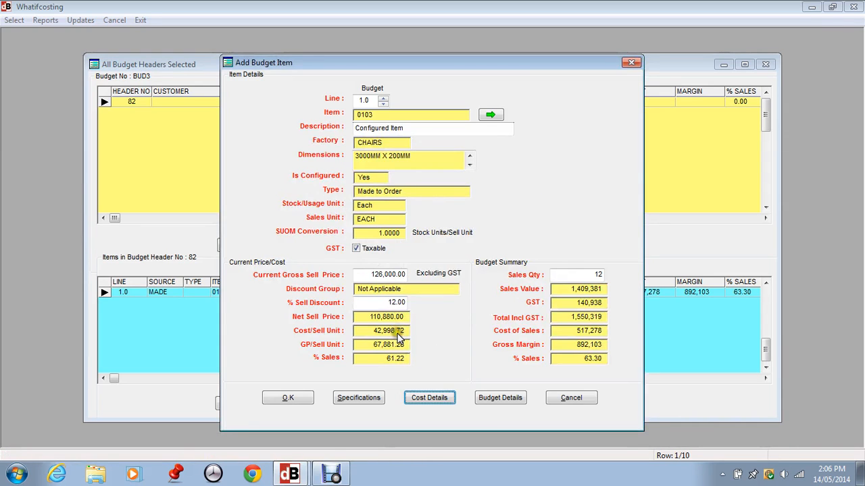
left_click(427, 400)
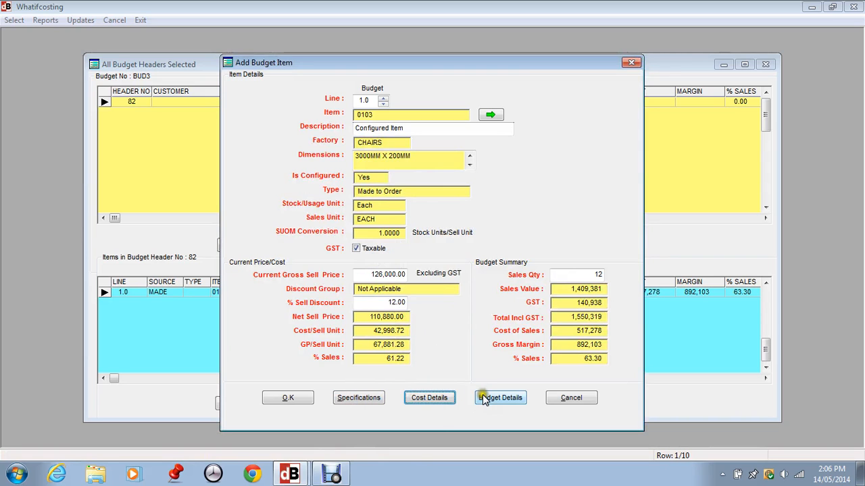
Step: In item 0103's budget specifications, set the Length dimension to 4000 MM and close the specifications
left_click(354, 400)
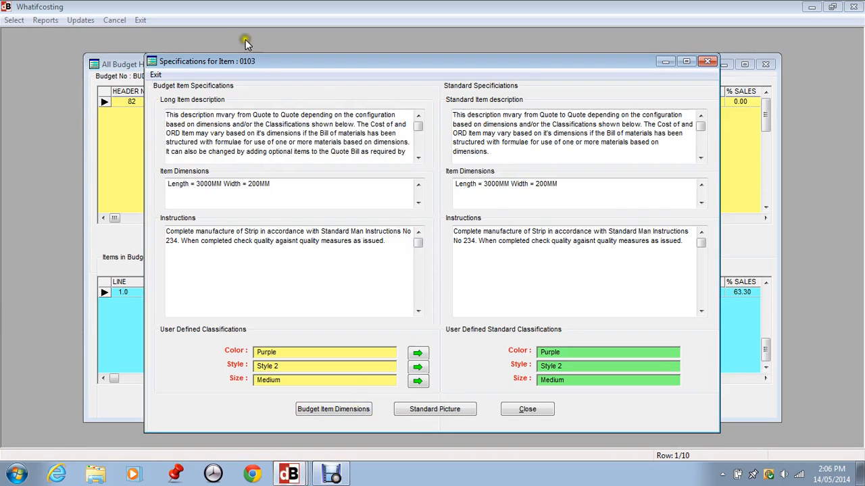
left_click(338, 410)
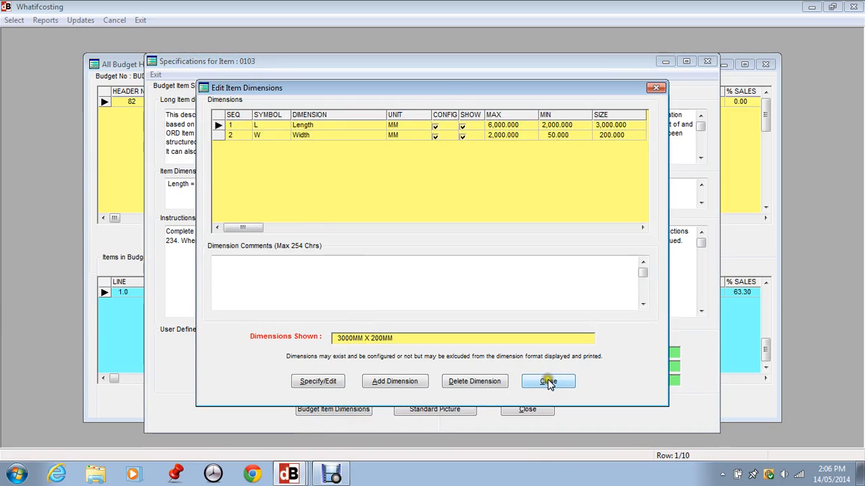
left_click(308, 383)
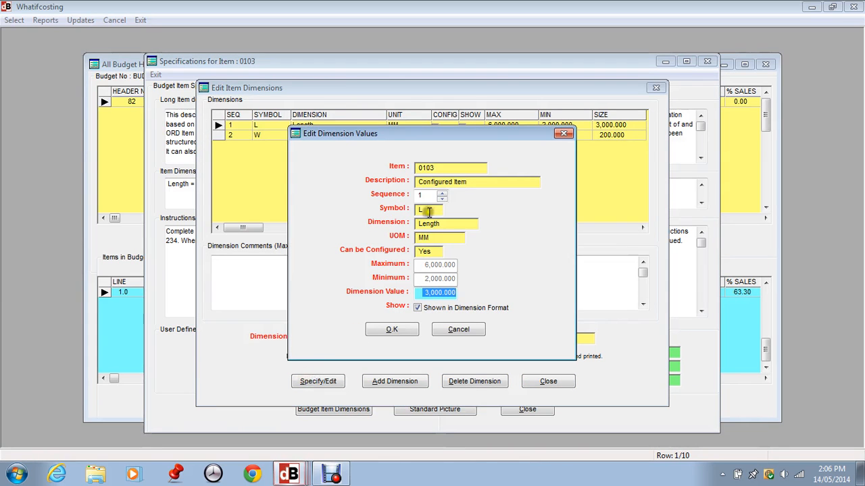
type("4000")
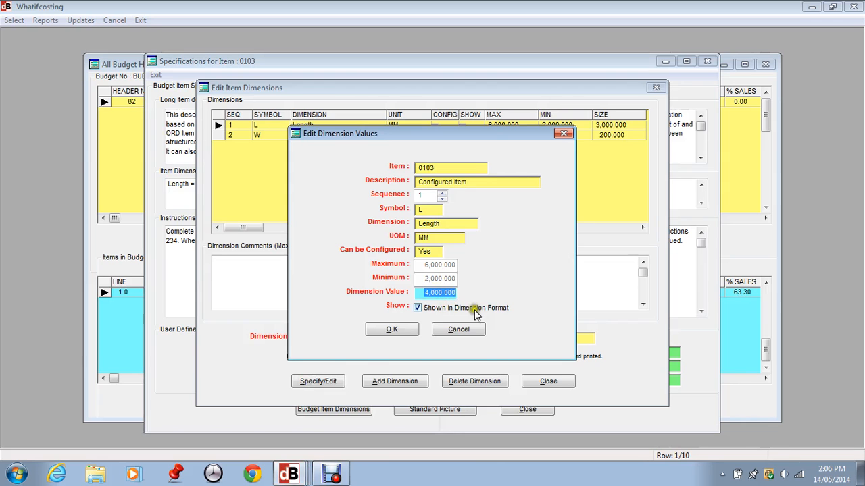
left_click(385, 329)
left_click(547, 380)
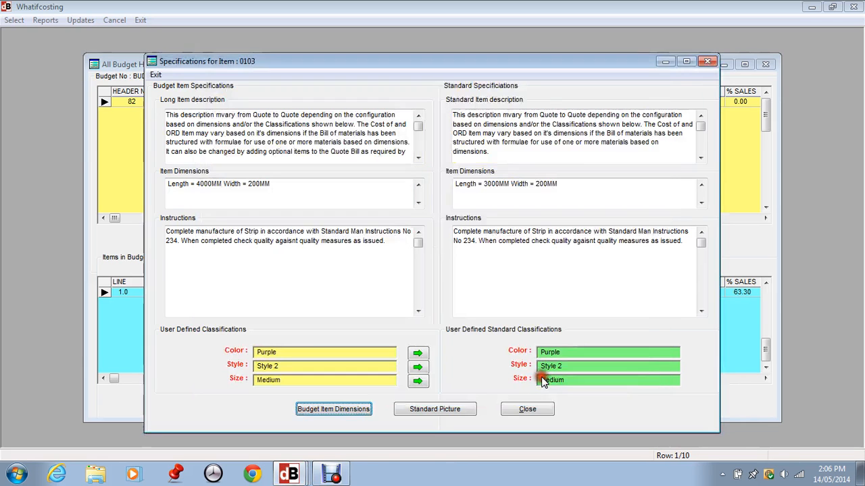
left_click(526, 408)
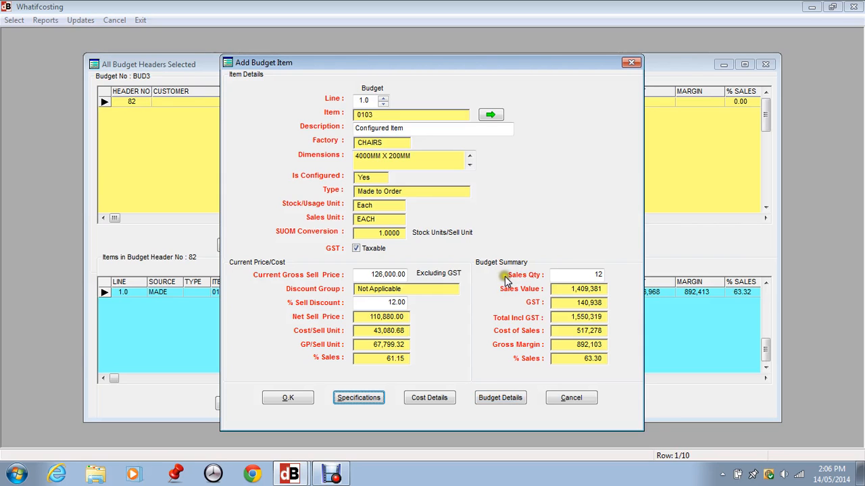
Step: Review item 0103's make cost details for the configured dimensions, accept them, and save the budget line
left_click(429, 398)
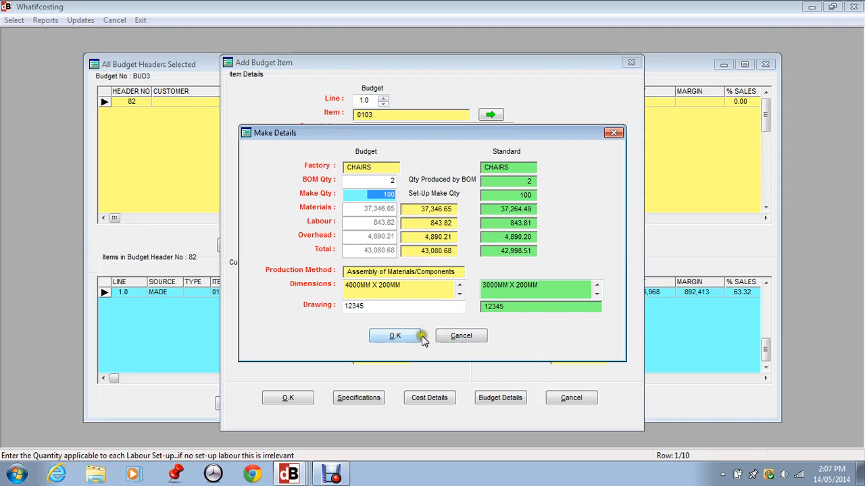
left_click(396, 336)
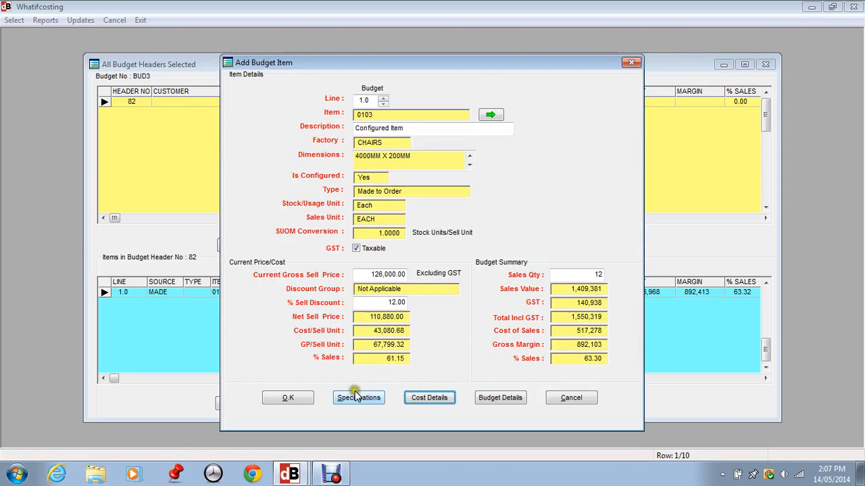
left_click(288, 398)
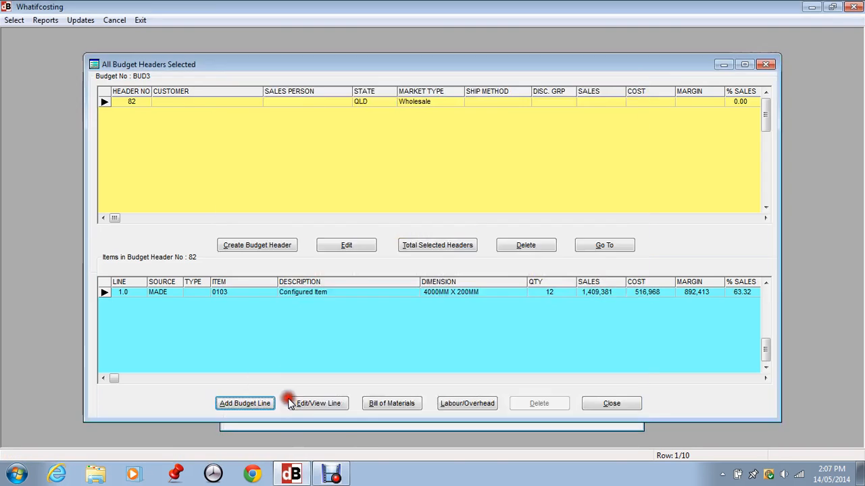
Step: Start a new Value/Service Item budget line under the QLD Wholesale header
left_click(250, 404)
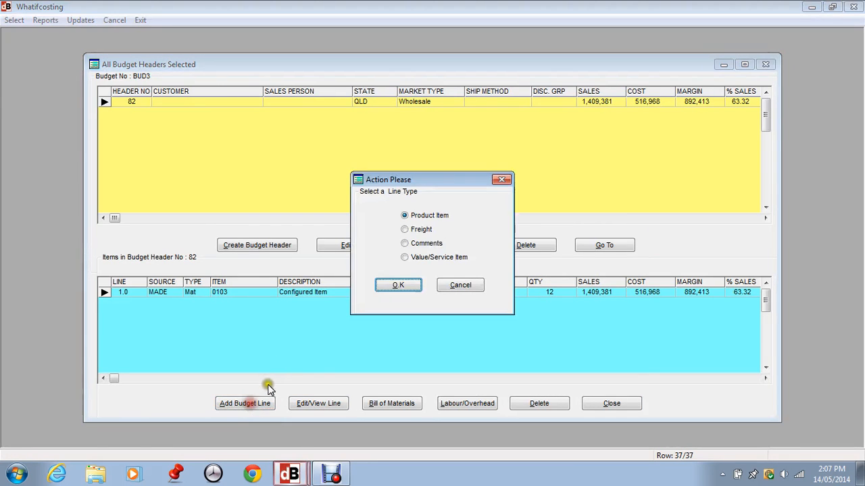
left_click(421, 259)
left_click(397, 285)
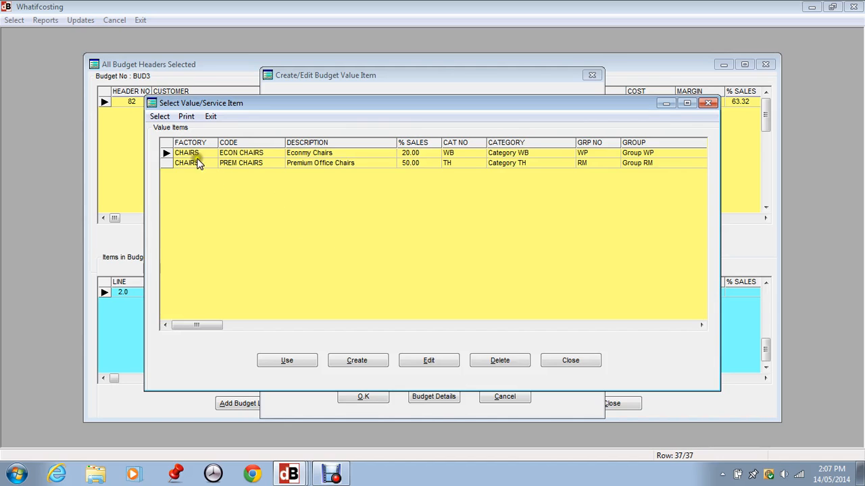
left_click(353, 359)
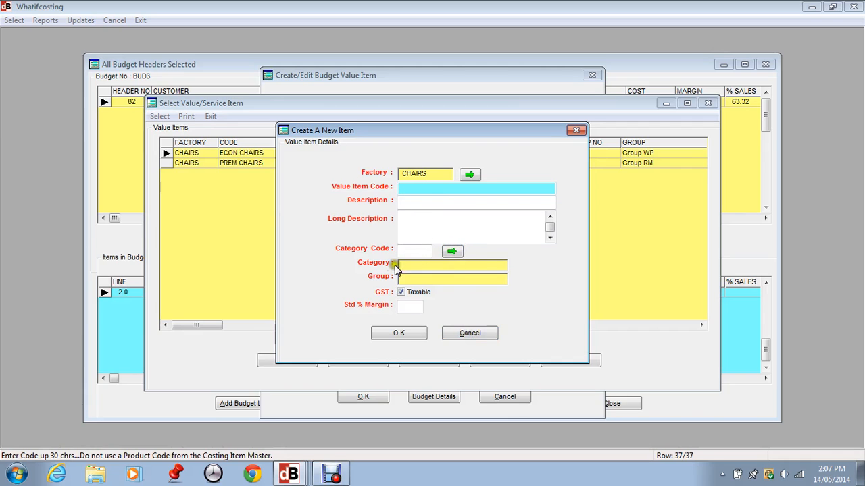
left_click(399, 305)
left_click(461, 333)
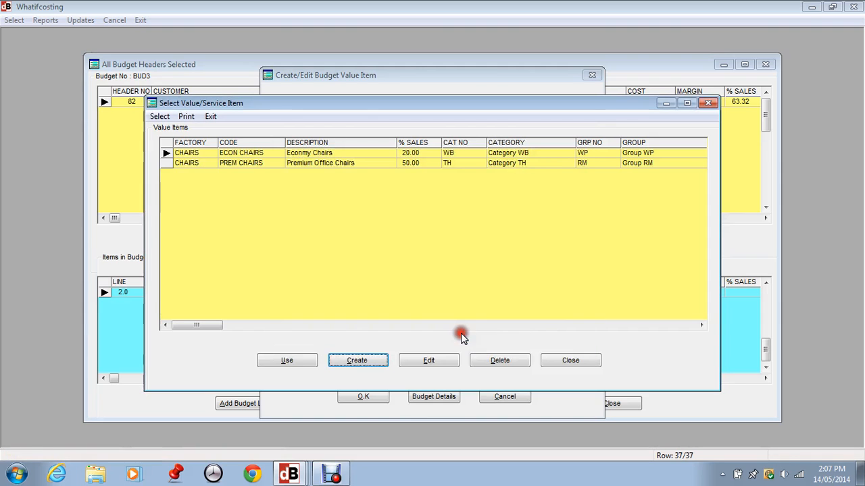
Step: Use the PREM CHAIRS value item, Premium Office Chairs, for the line and set its budget sales at current prices to 60,000
left_click(188, 164)
left_click(280, 359)
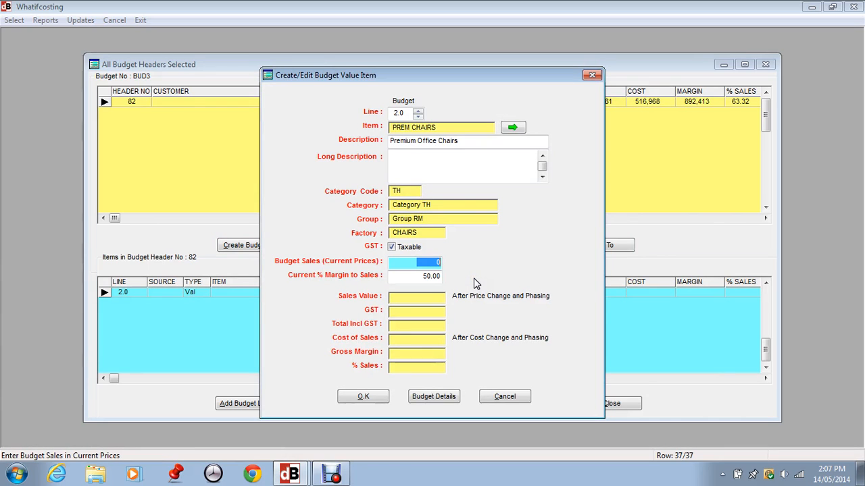
type("6")
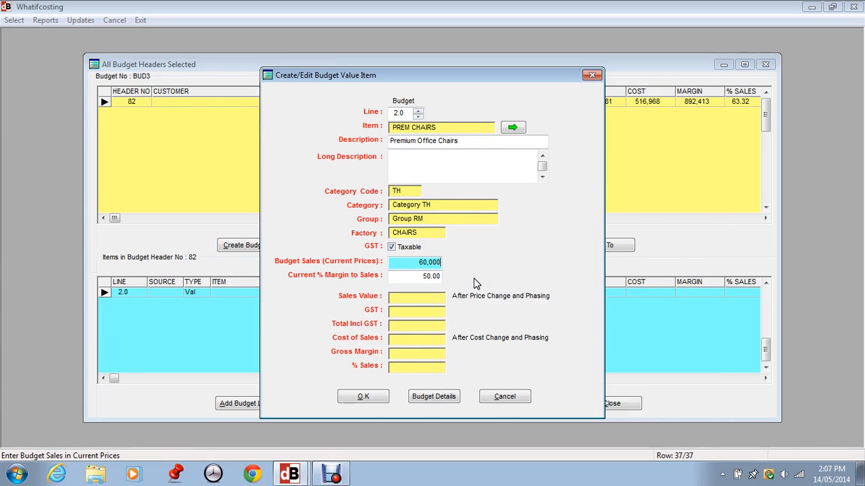
type("0,000")
key("Tab")
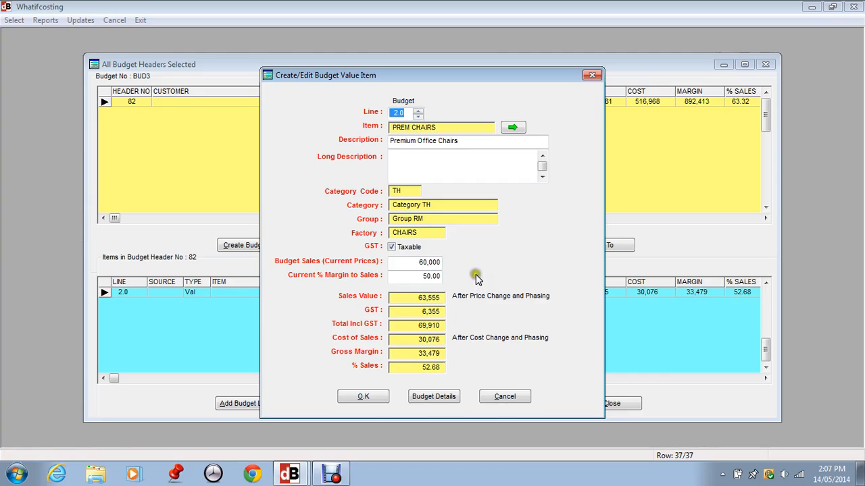
left_click(414, 262)
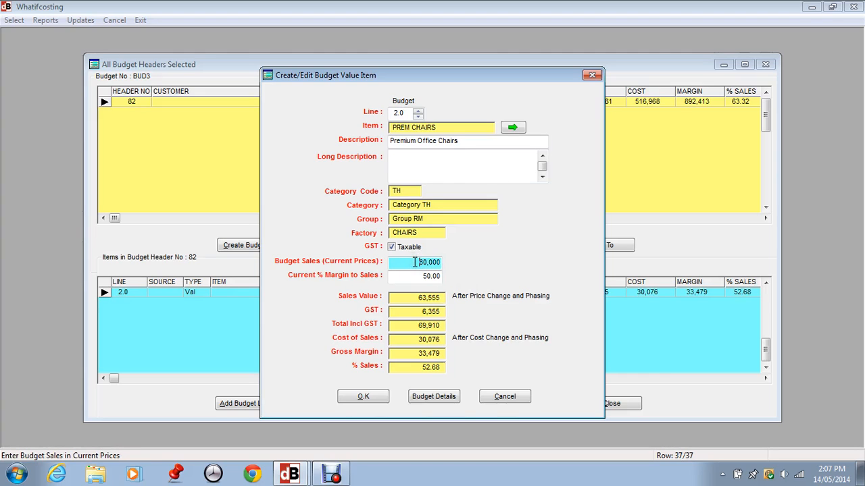
left_click(401, 277)
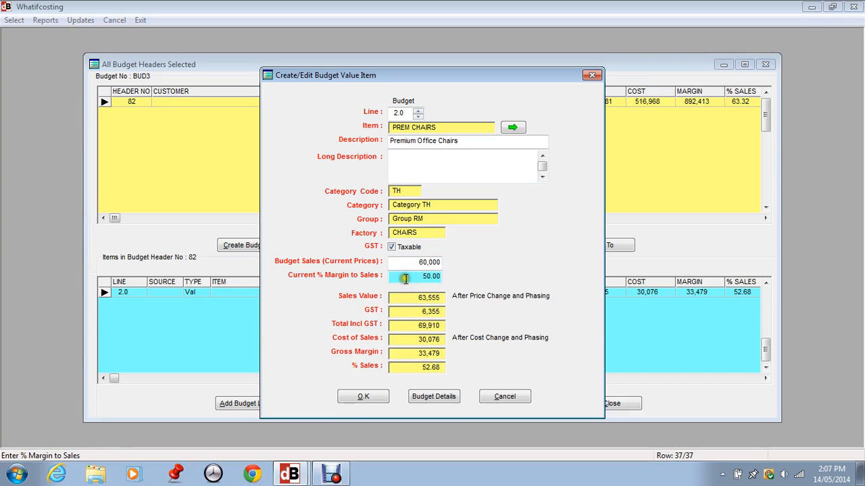
left_click(440, 279)
Step: Review the PREM CHAIRS line's monthly budget details, save them with phasing, price and cost updates allowed, and accept the line
left_click(439, 397)
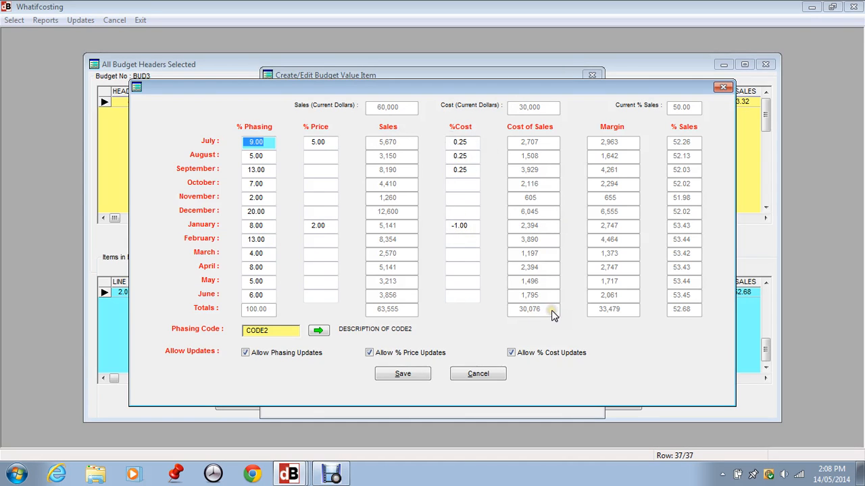
left_click(470, 227)
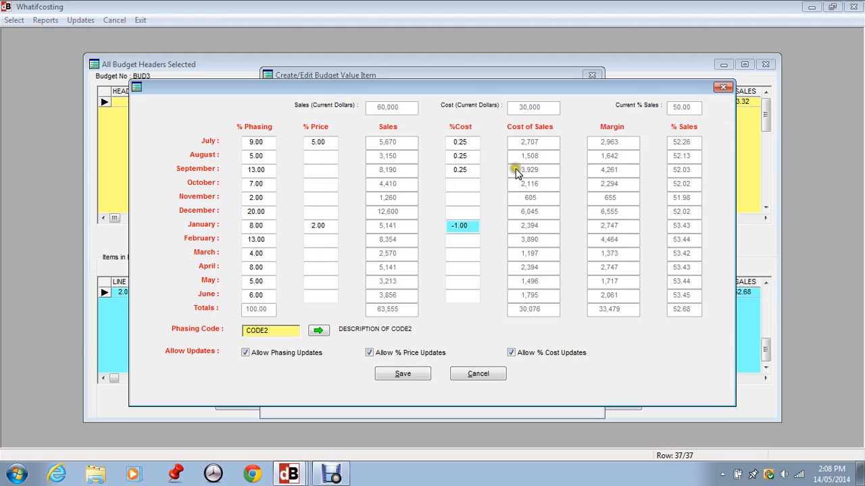
left_click(464, 212)
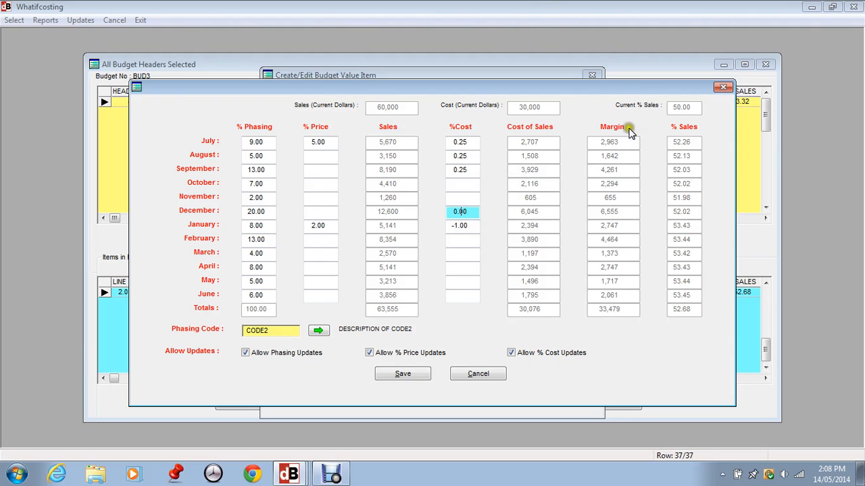
left_click(263, 354)
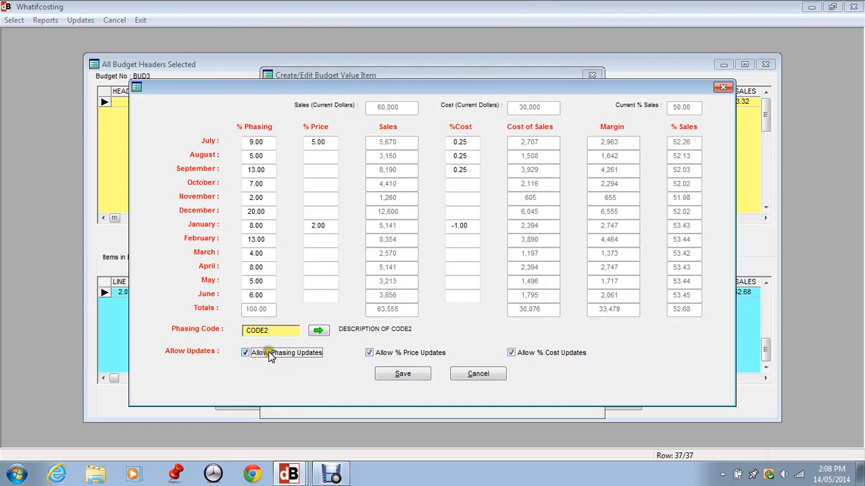
left_click(403, 373)
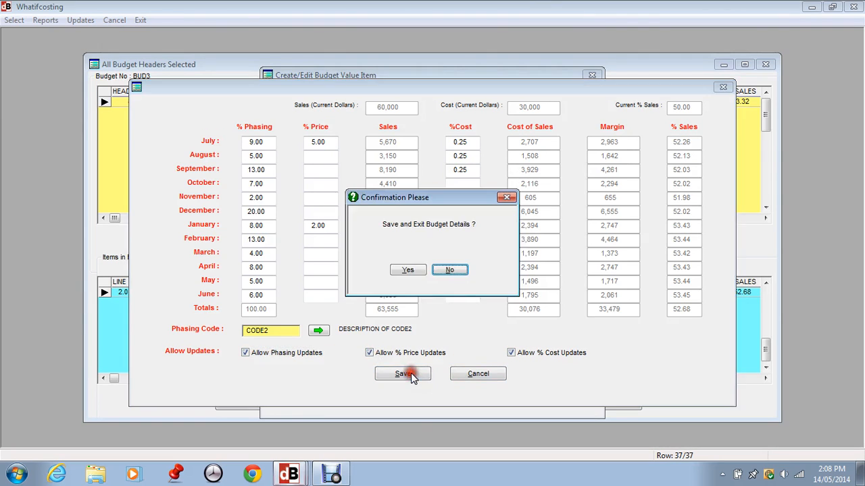
left_click(408, 268)
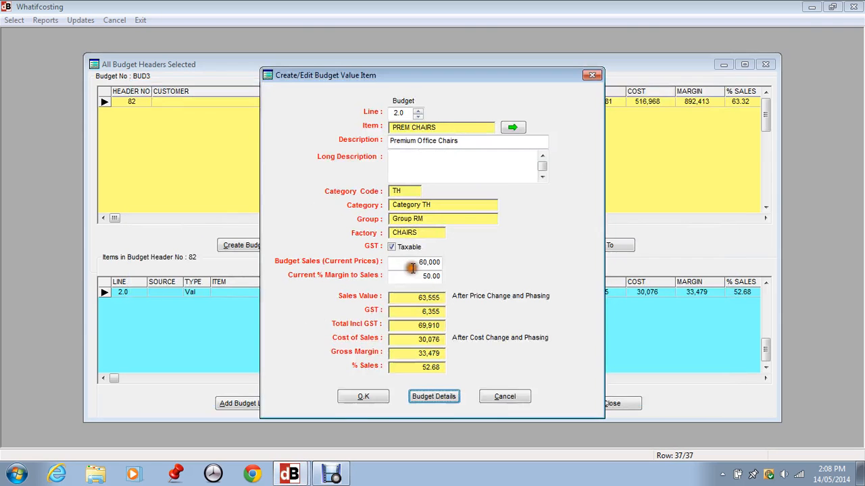
left_click(365, 396)
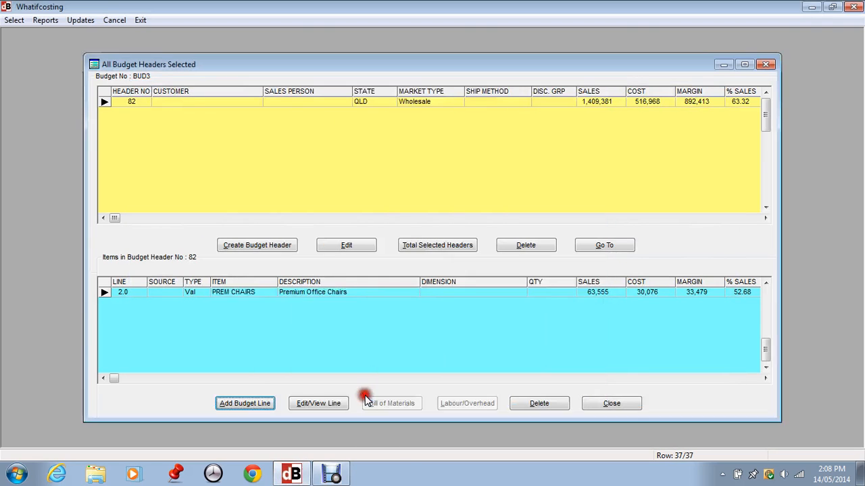
left_click(233, 403)
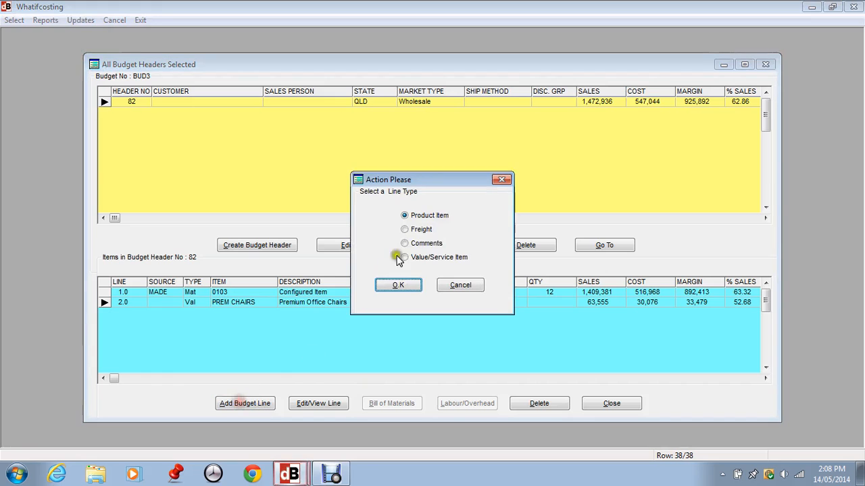
left_click(409, 245)
left_click(392, 284)
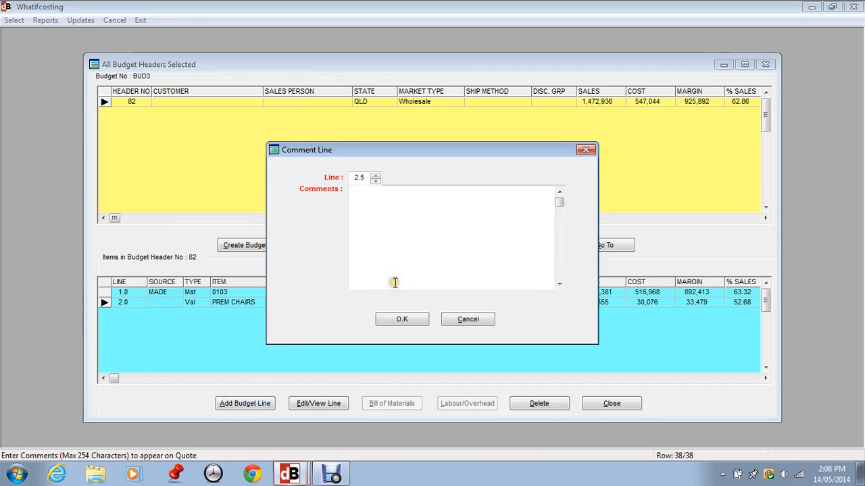
left_click(465, 318)
Step: Add a taxable freight line described as Freight with a value of 3,456, and check the budget header's totals
left_click(233, 404)
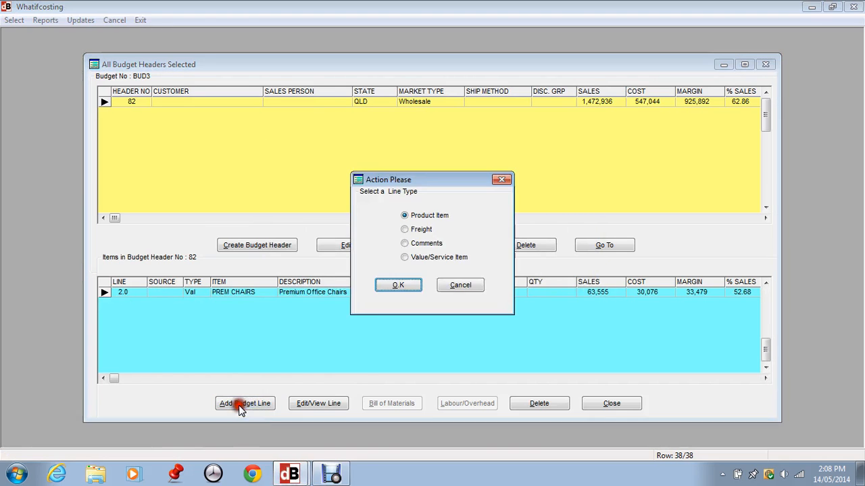
left_click(416, 229)
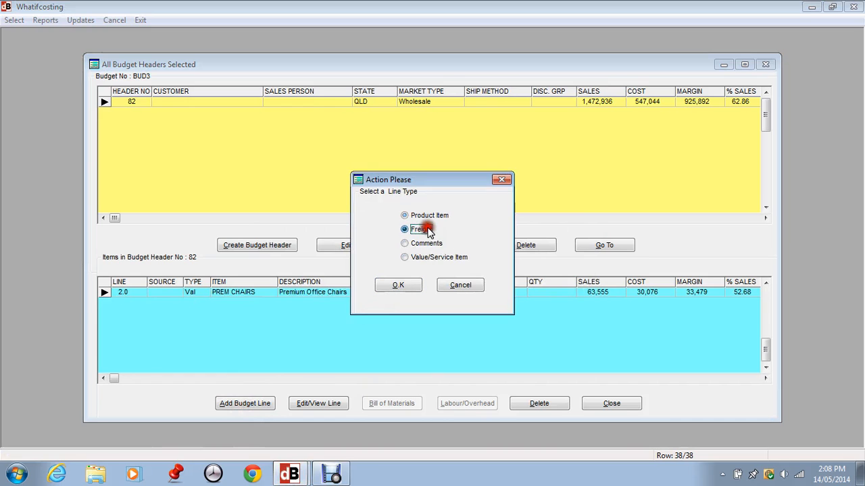
left_click(405, 286)
left_click(399, 227)
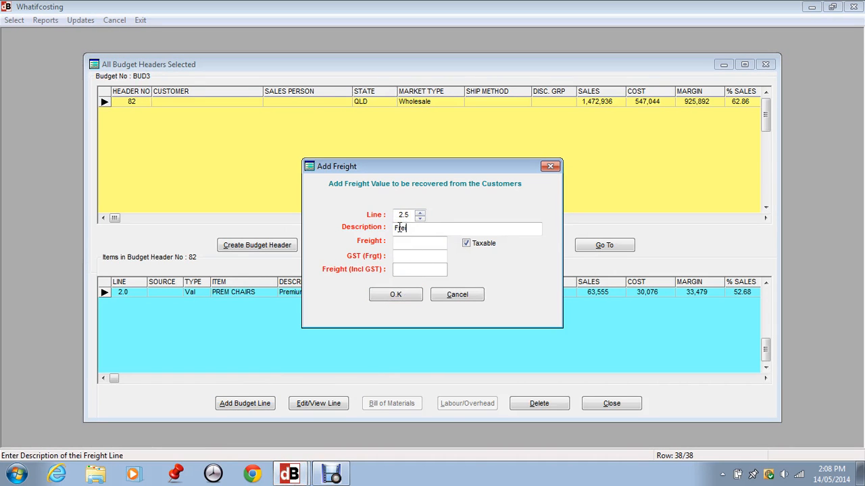
key("Tab")
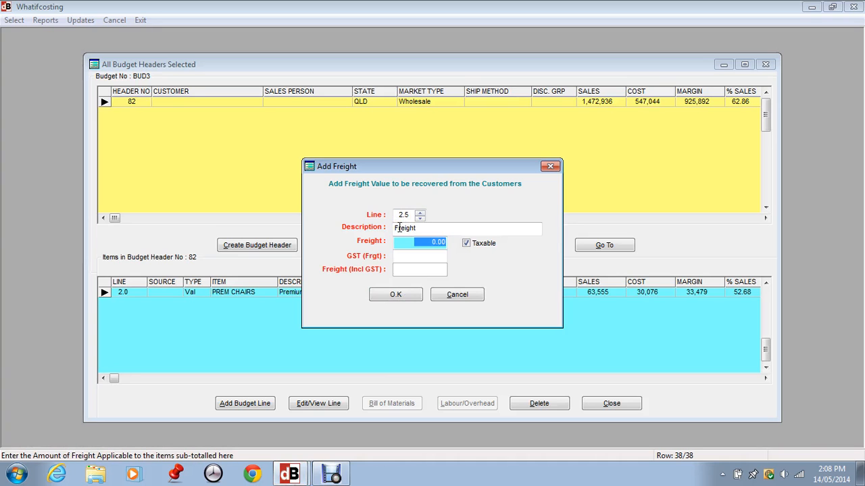
type("3,456")
key("Tab")
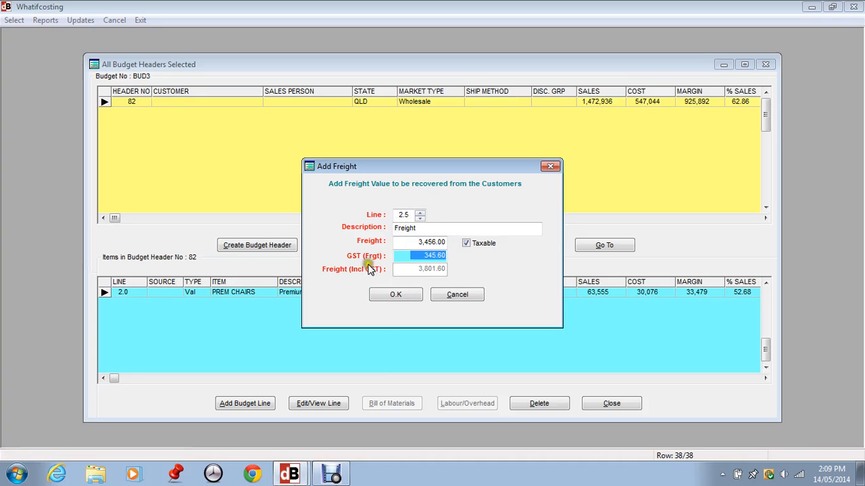
left_click(409, 295)
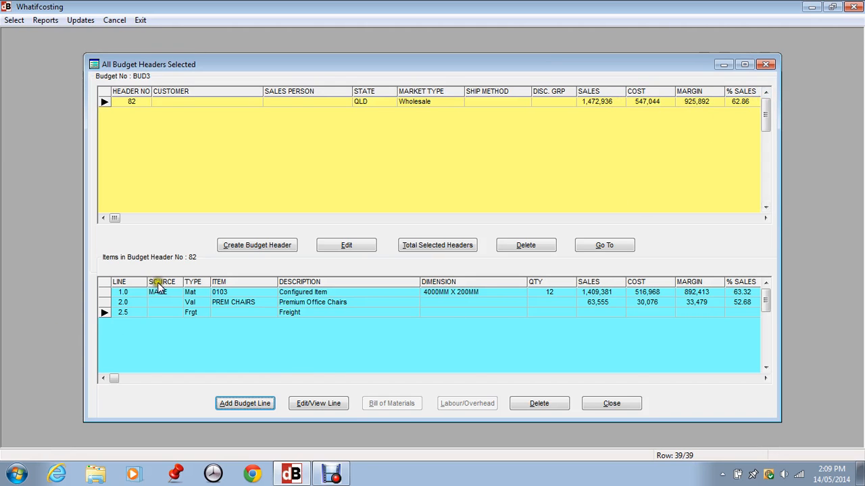
left_click(330, 248)
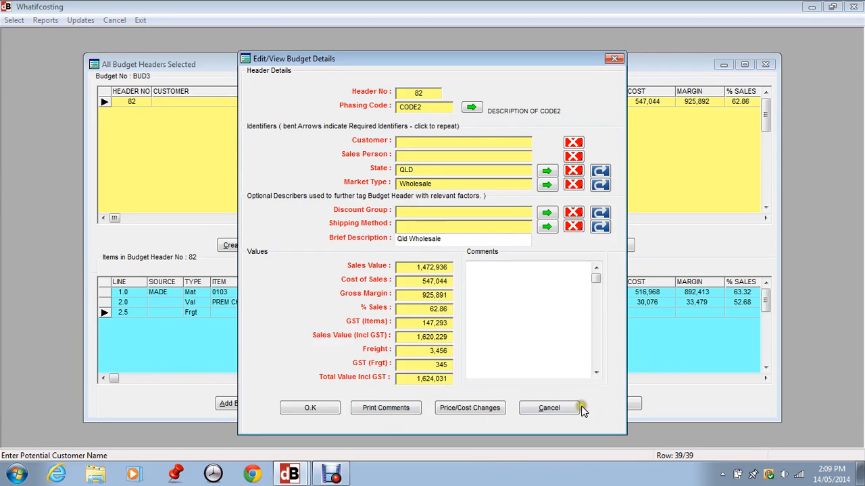
left_click(550, 408)
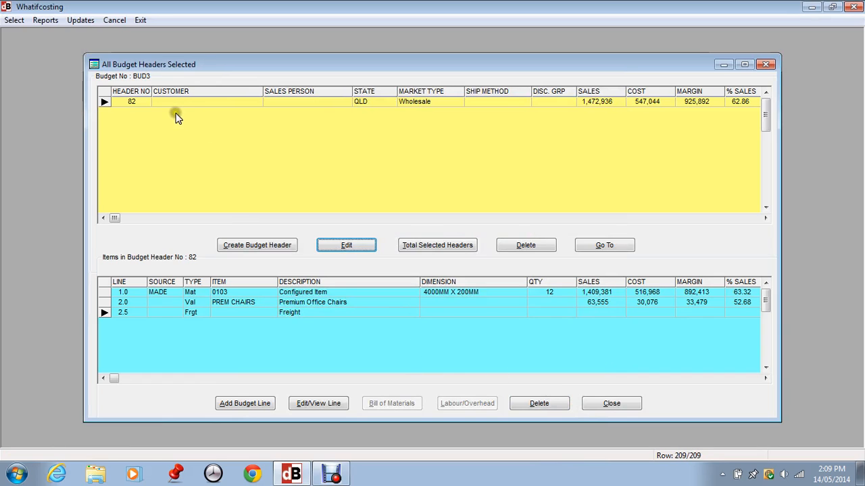
Step: Apply the current phasing factors to all items in the current QLD Wholesale budget header
left_click(80, 21)
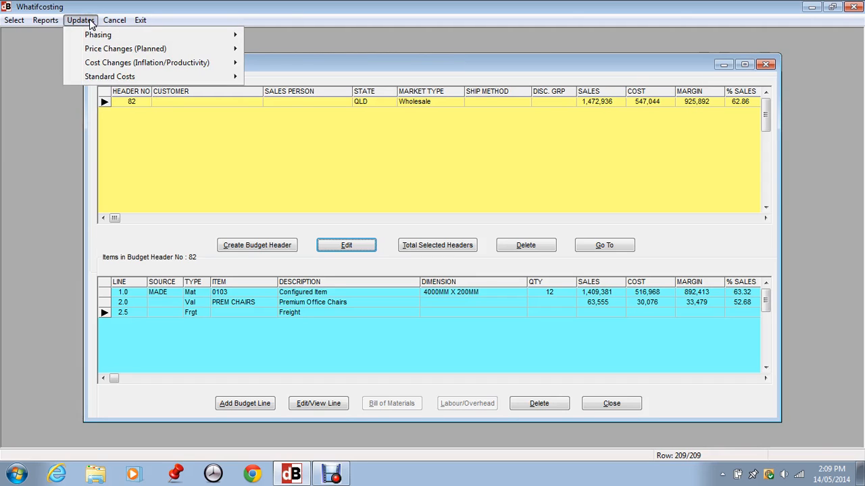
mouse_move(90, 35)
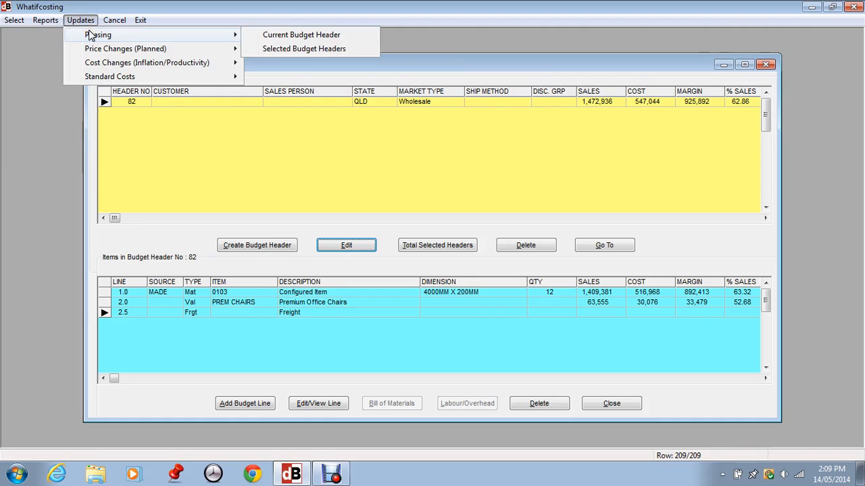
mouse_move(98, 52)
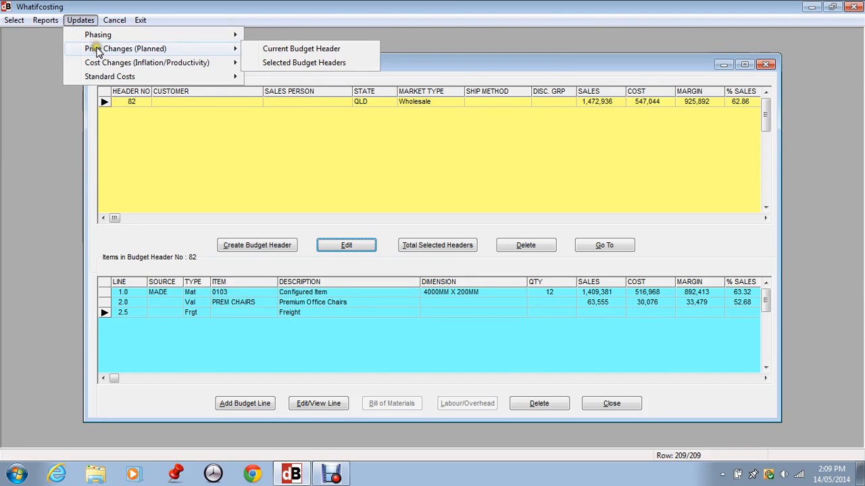
mouse_move(105, 67)
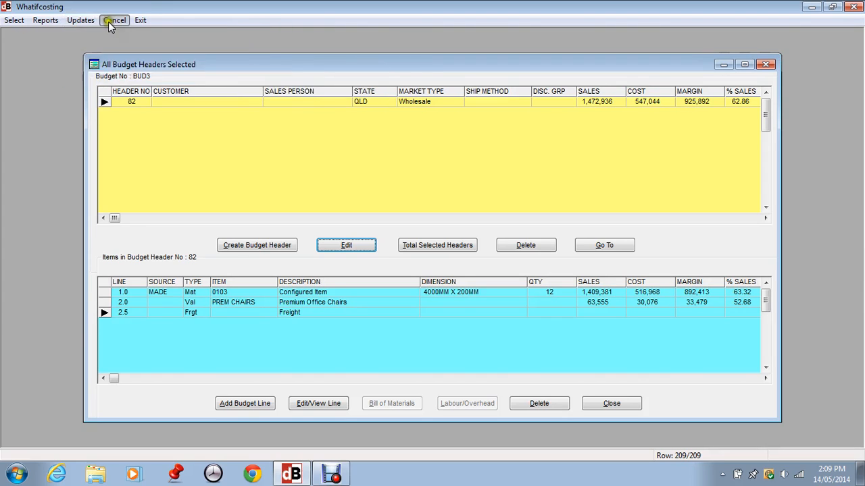
left_click(86, 51)
mouse_move(92, 80)
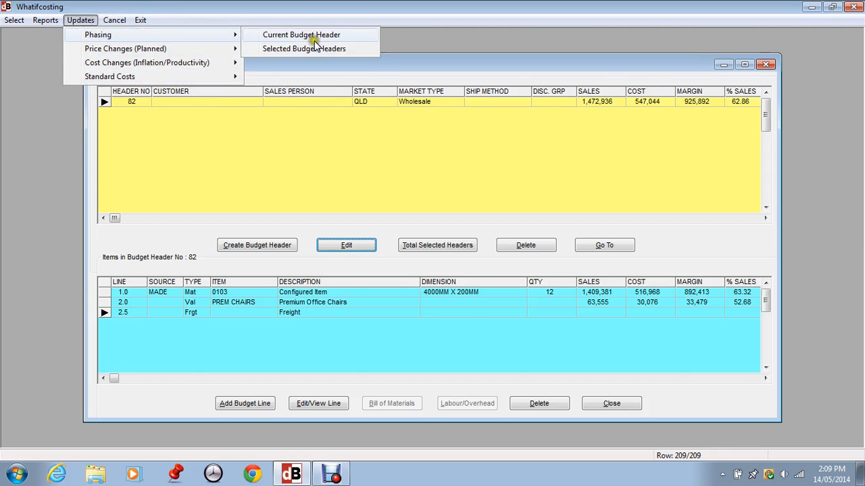
left_click(315, 35)
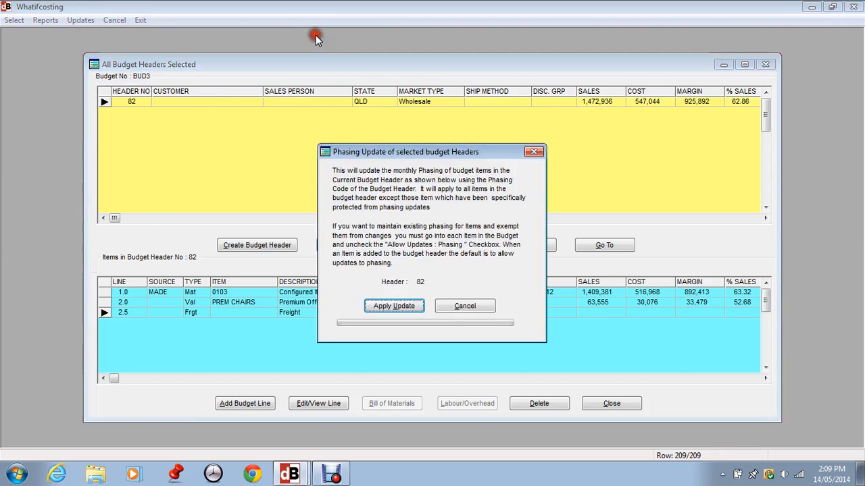
left_click(390, 308)
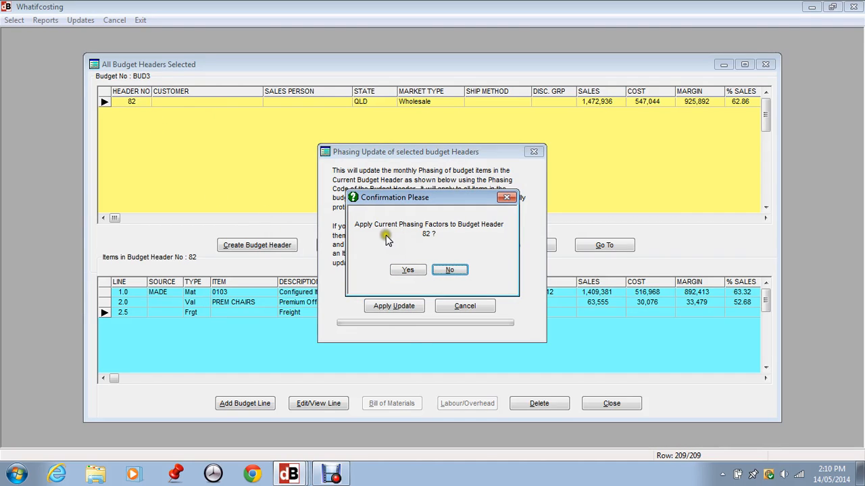
left_click(409, 272)
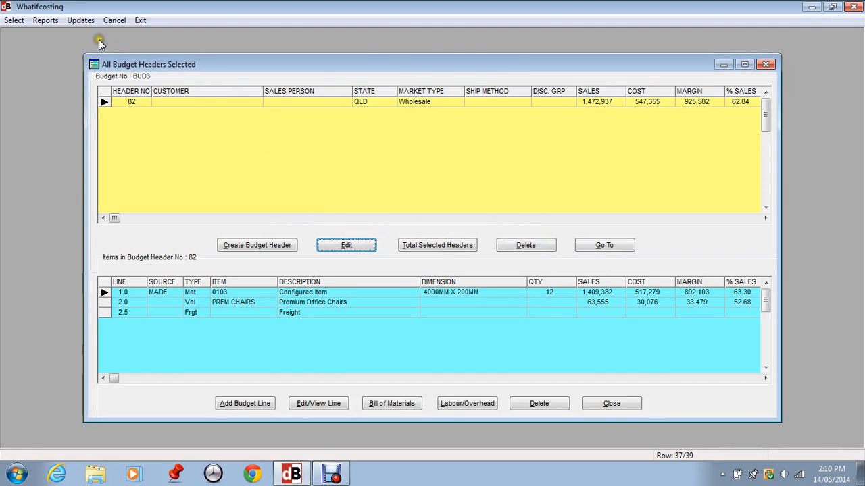
Step: Apply the planned monthly price changes to the current QLD Wholesale budget header
left_click(81, 20)
mouse_move(107, 52)
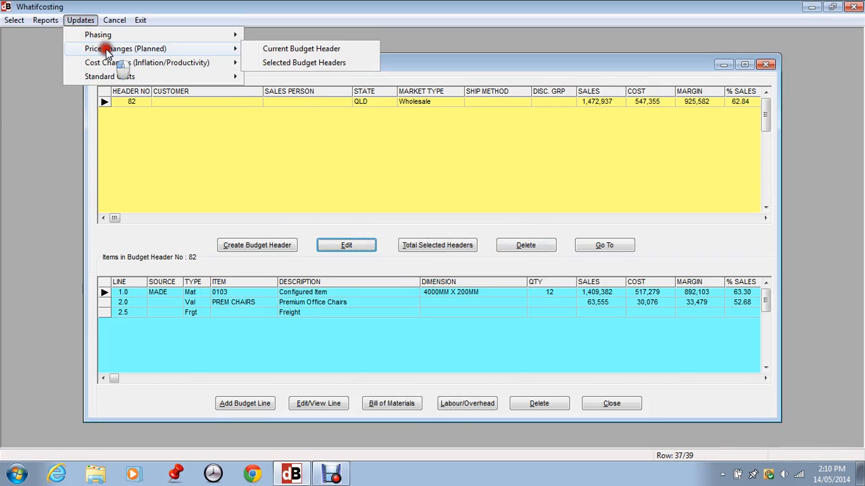
left_click(272, 50)
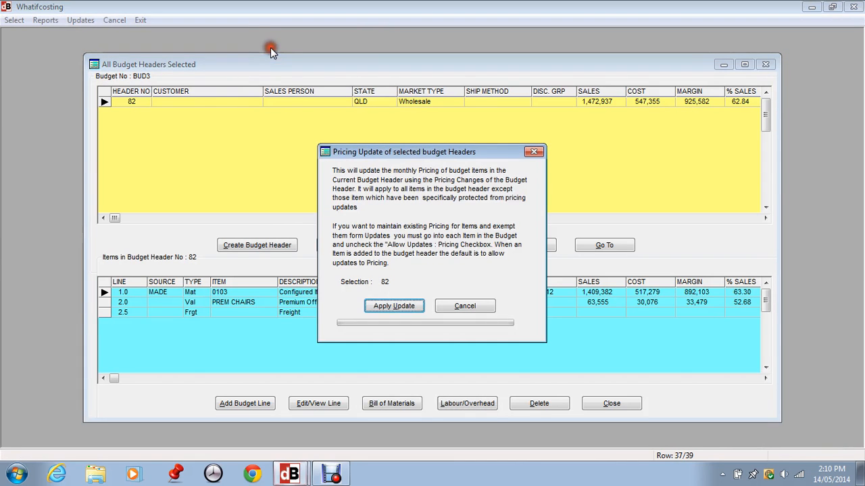
left_click(382, 308)
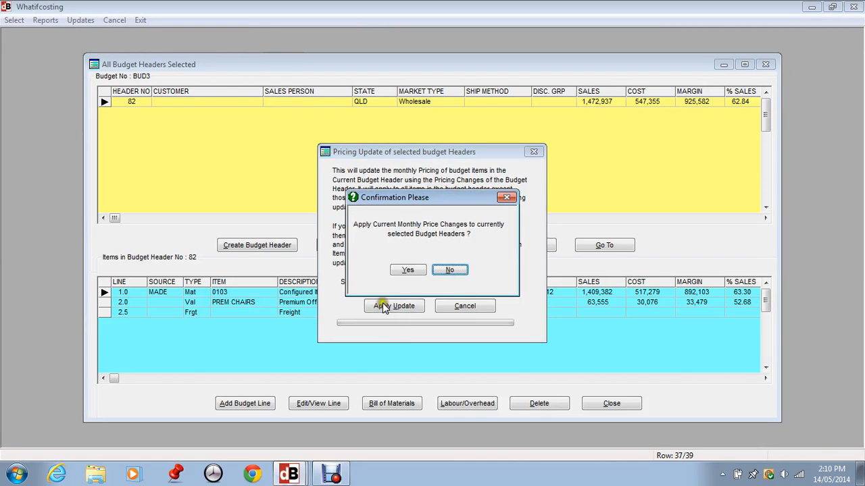
left_click(410, 272)
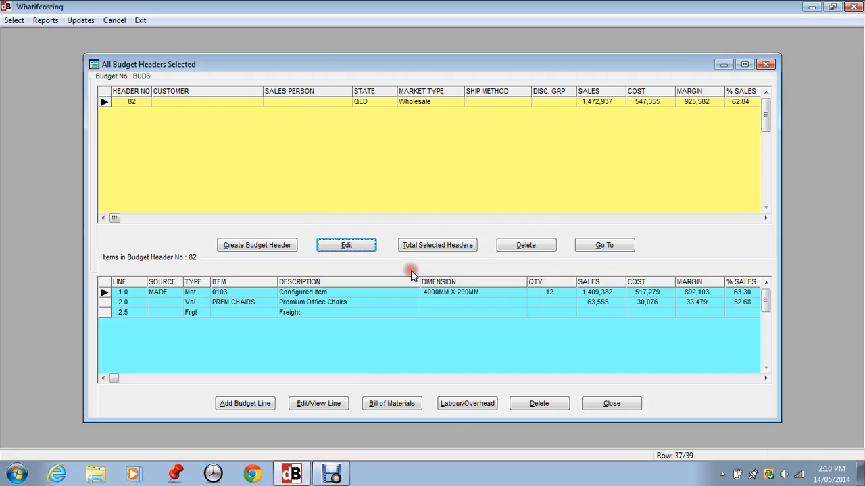
Step: Apply the monthly inflation/productivity cost changes to the current QLD Wholesale budget header
left_click(90, 23)
mouse_move(106, 64)
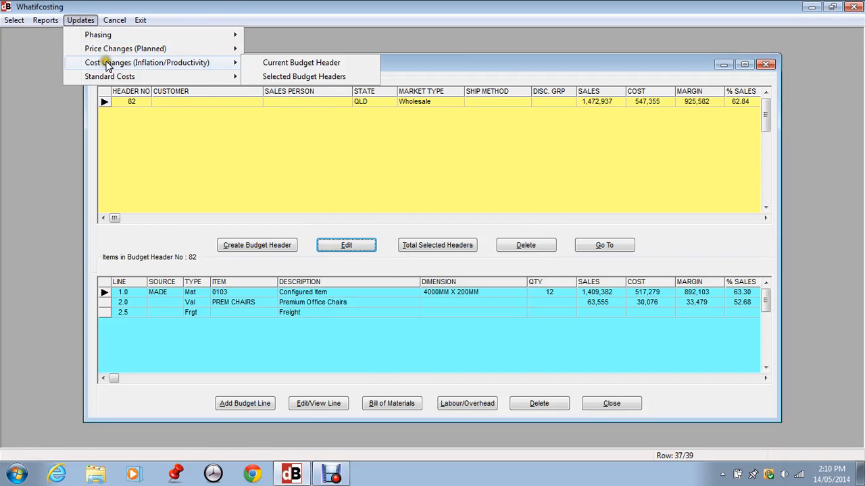
left_click(303, 68)
left_click(394, 306)
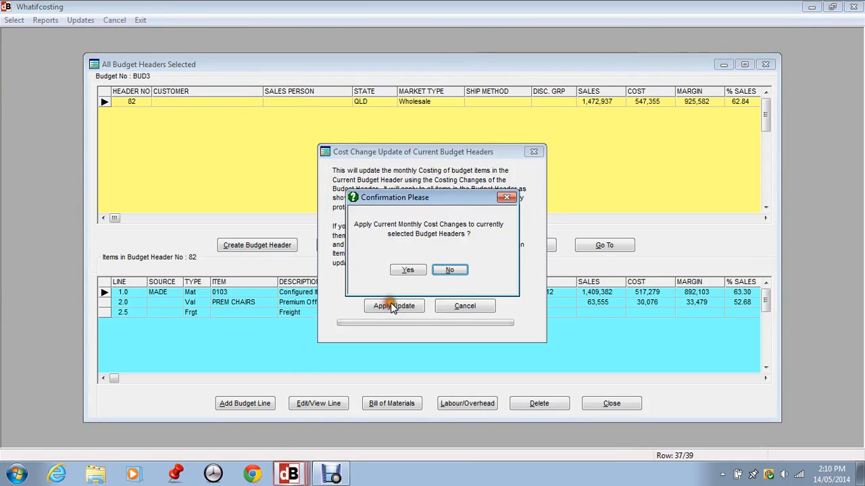
left_click(408, 269)
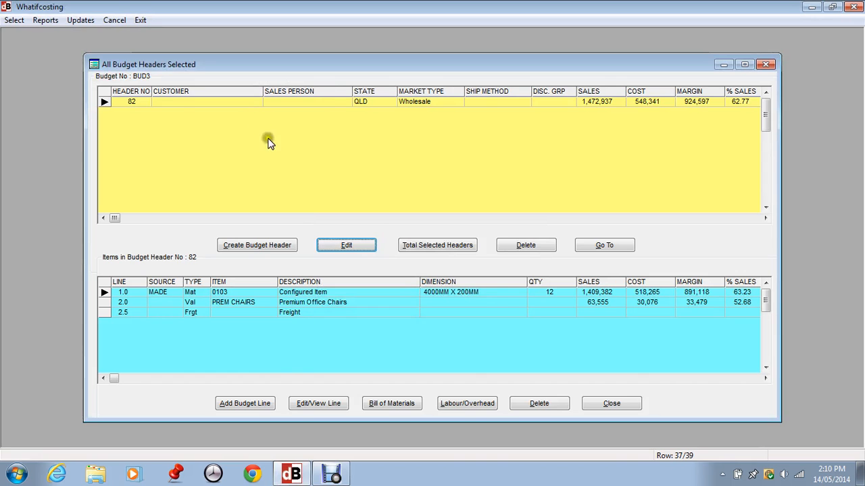
Step: Review the QLD Wholesale header's monthly price and cost change percentages, and close its details without changes
left_click(332, 245)
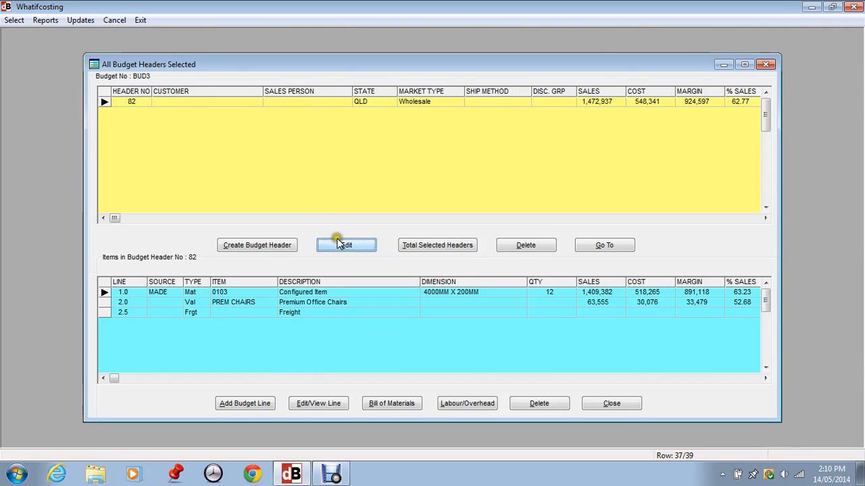
left_click(456, 409)
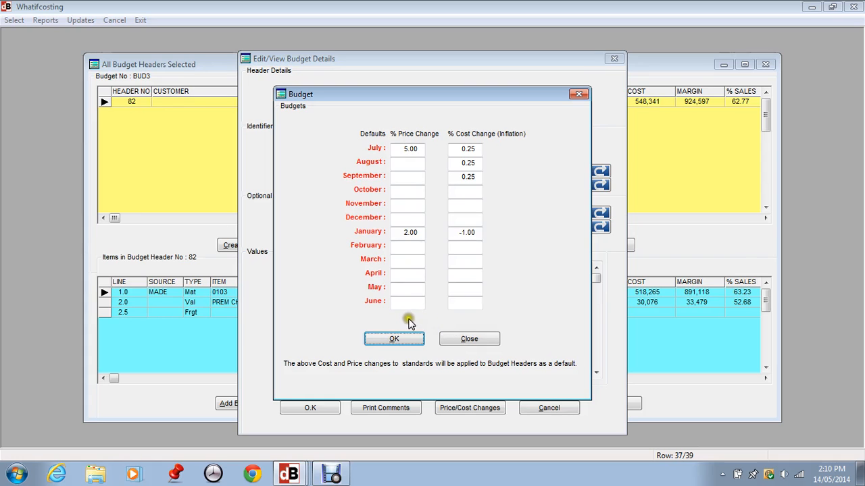
left_click(461, 338)
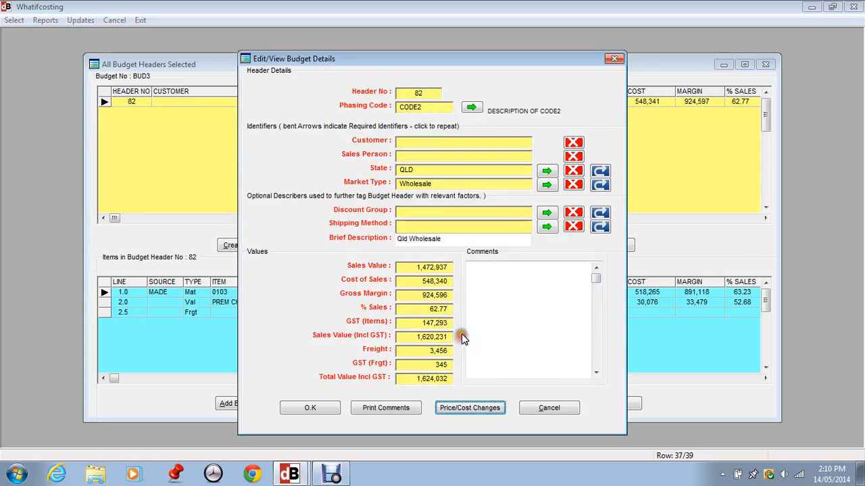
left_click(548, 408)
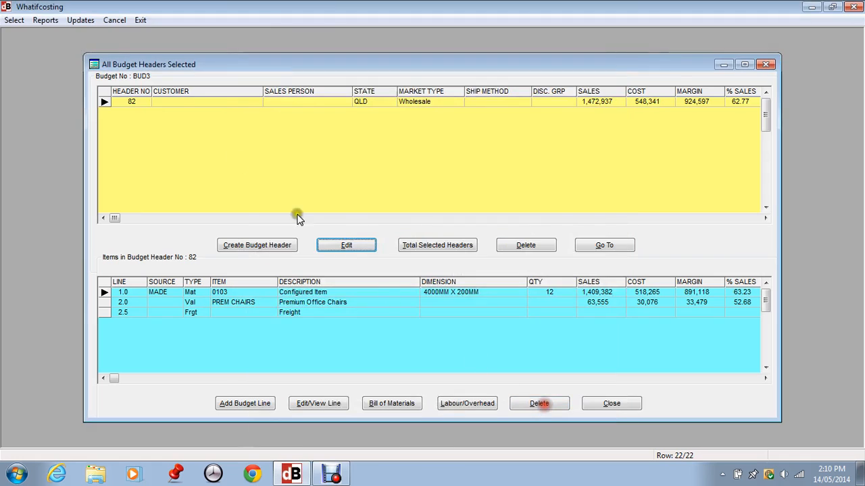
Step: Review what the standard cost update covers for the current budget header, and close it without applying the update
left_click(80, 20)
mouse_move(109, 77)
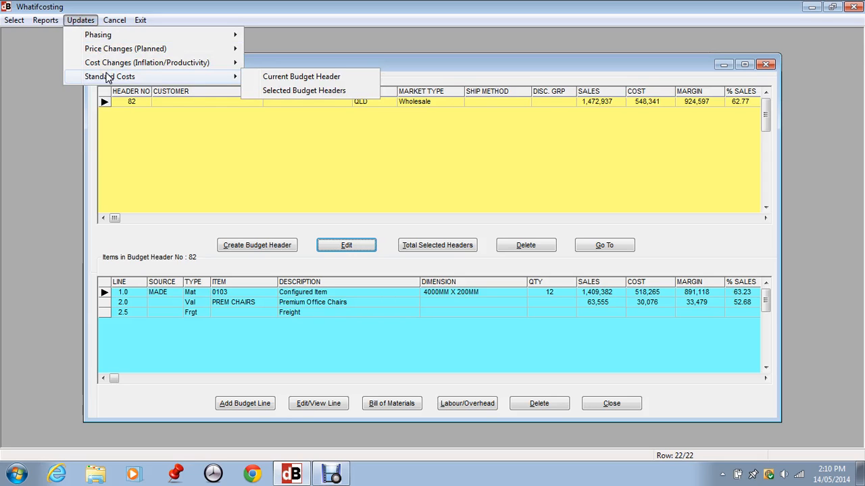
left_click(256, 76)
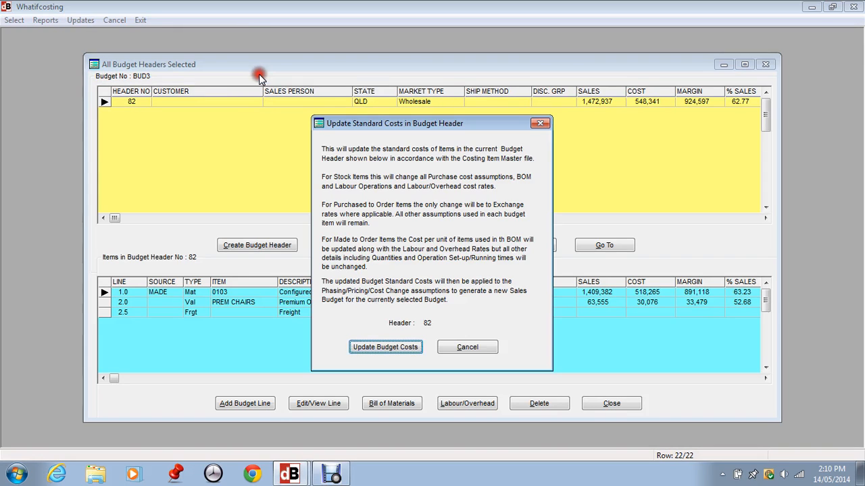
left_click(377, 347)
left_click(454, 346)
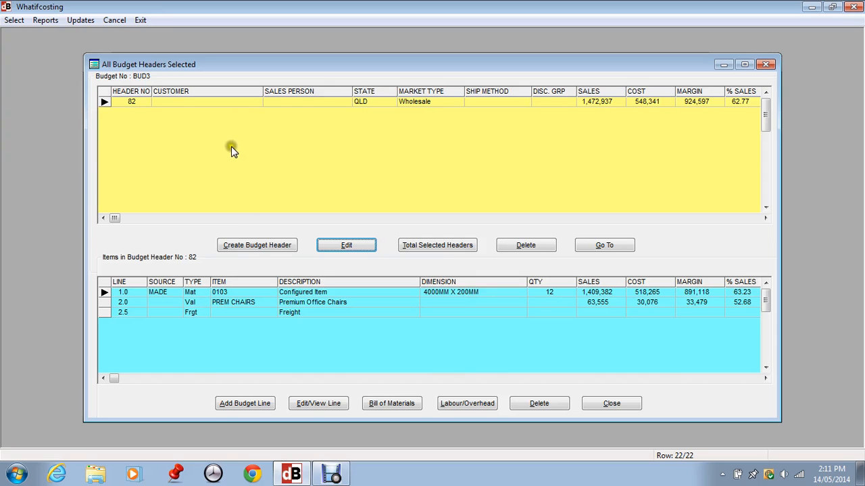
left_click(111, 98)
left_click(135, 145)
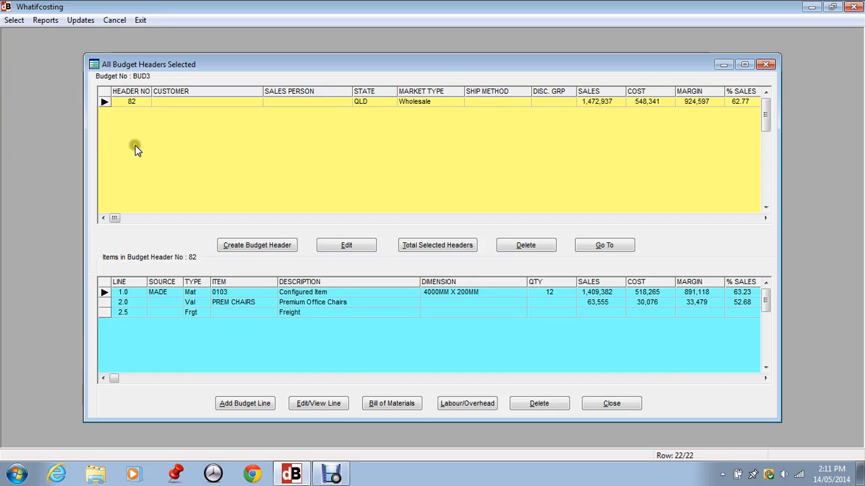